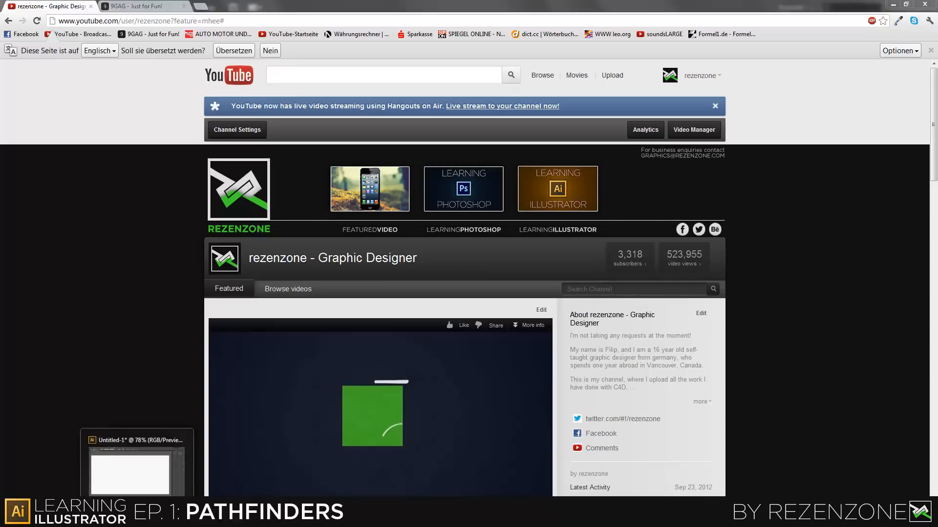
- Switch to Illustrator and draw a square about 603 pt wide on the left part of the artboard with the Rectangle tool
left_click(137, 513)
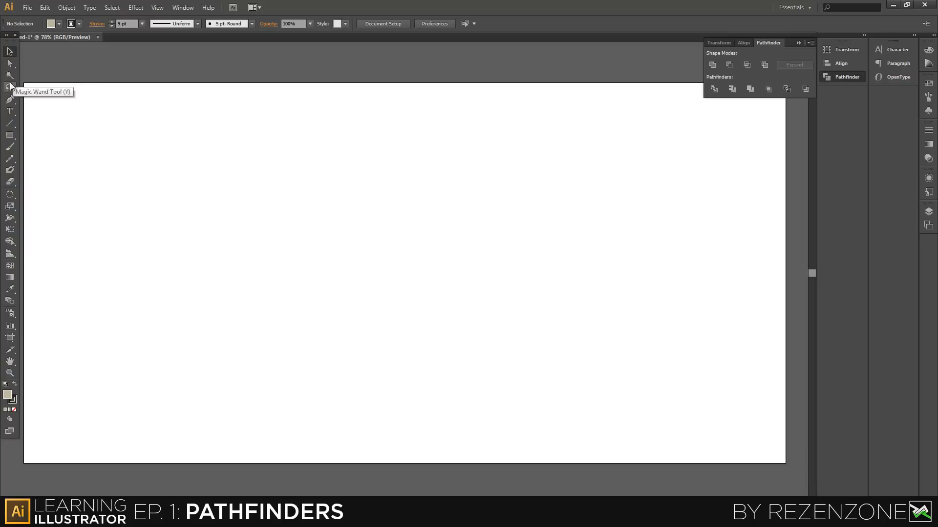
left_click(13, 136)
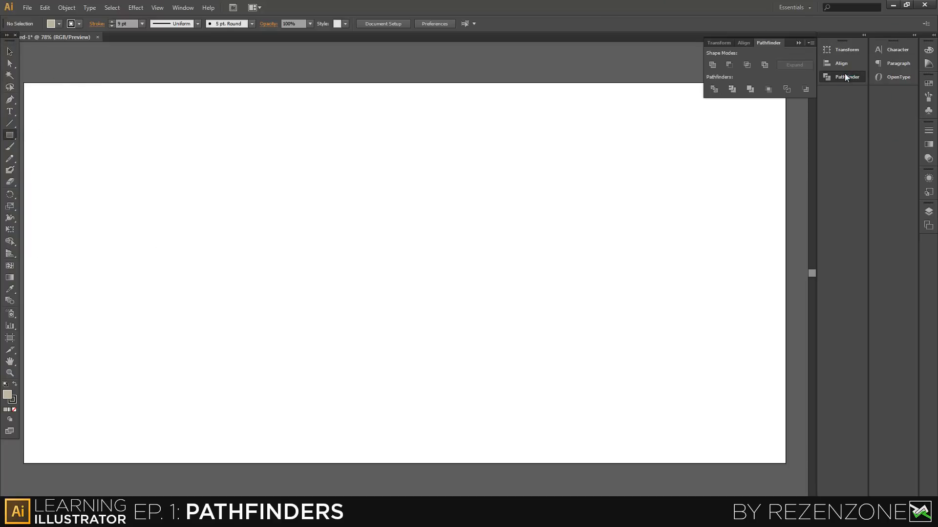
left_click(183, 8)
left_click(471, 199)
left_click_drag(56, 126, 285, 355)
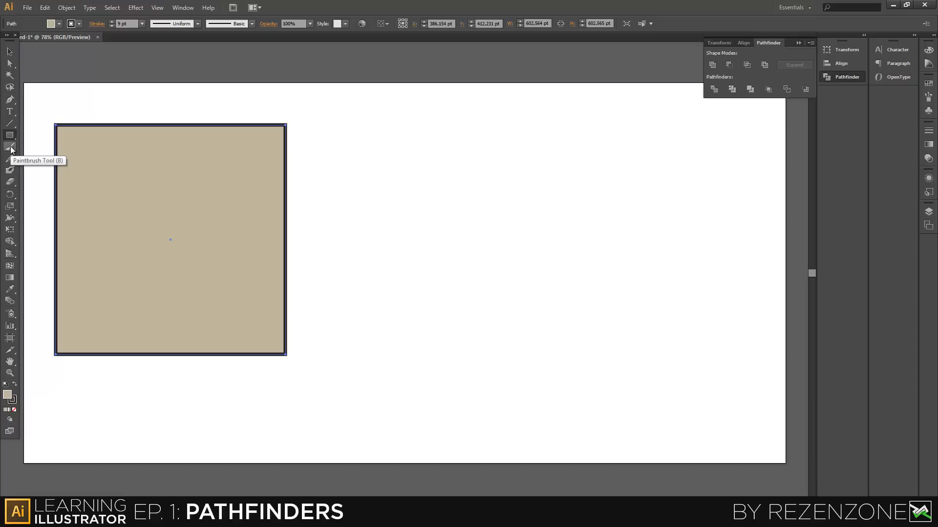
- Draw a circle about 754 pt in diameter beside the square with the Ellipse tool
key("l")
left_click_drag(345, 201, 623, 421)
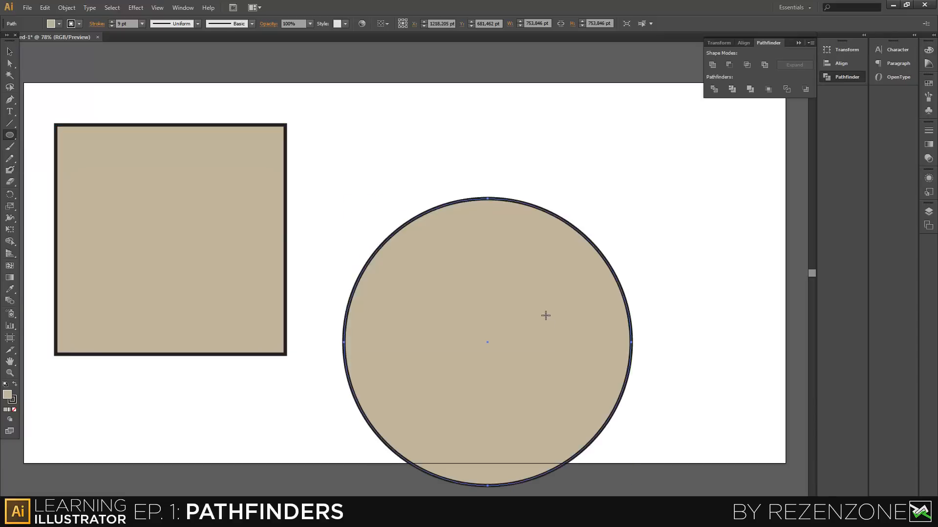
left_click(498, 276)
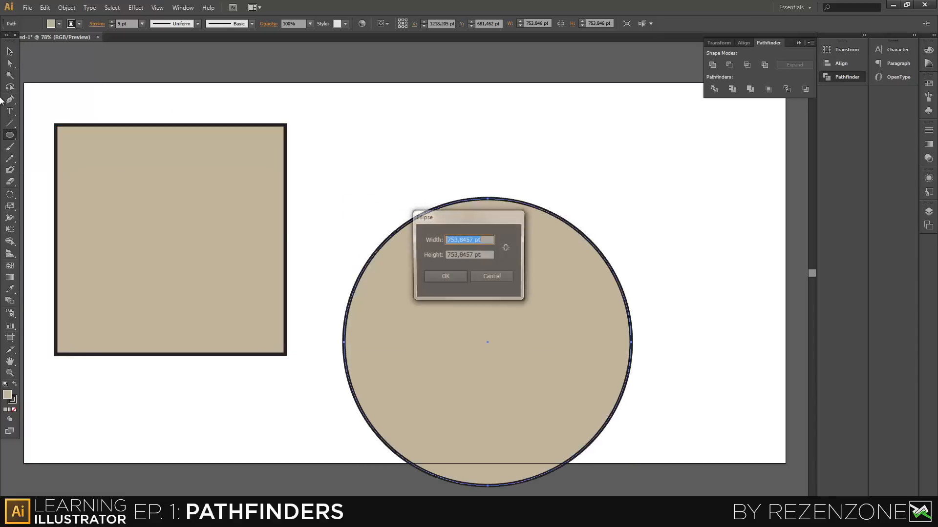
left_click(473, 276)
- Give the circle a green fill and a dark blue stroke
key("v")
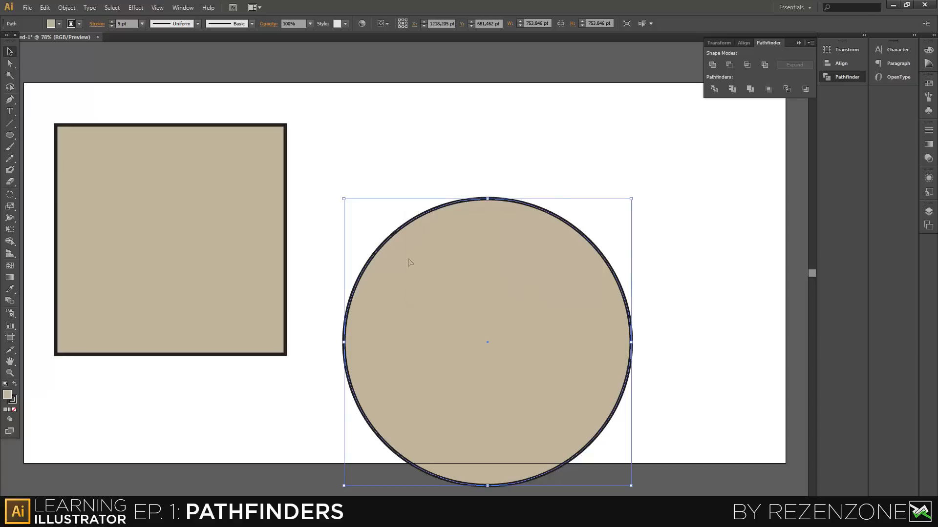
left_click(59, 23)
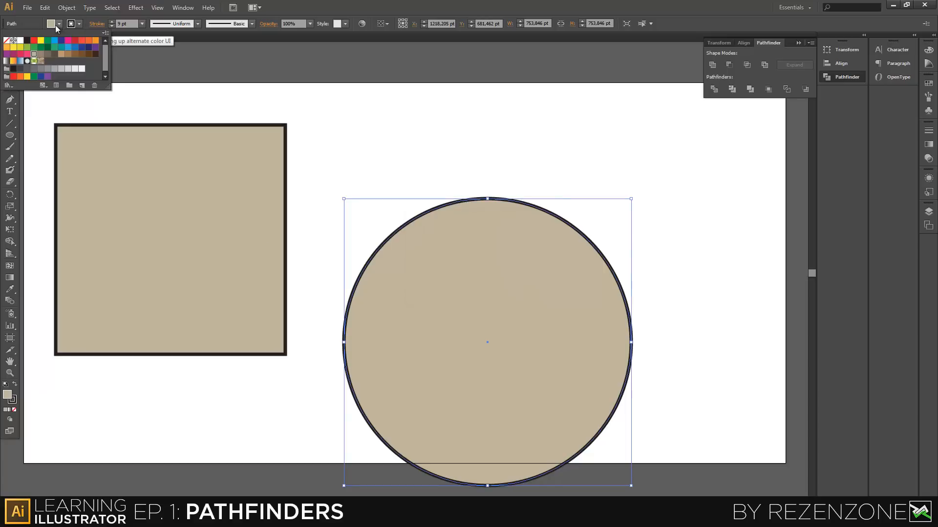
left_click(41, 49)
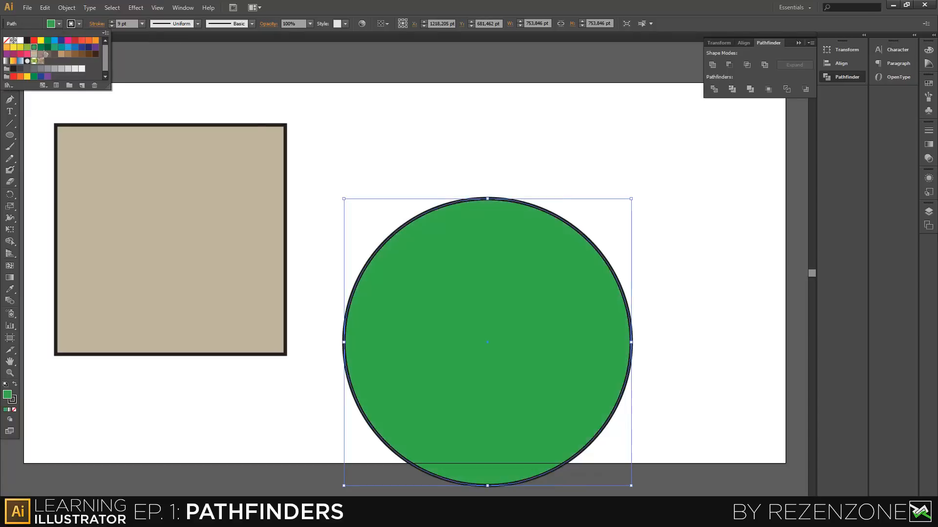
left_click(79, 24)
left_click(79, 24)
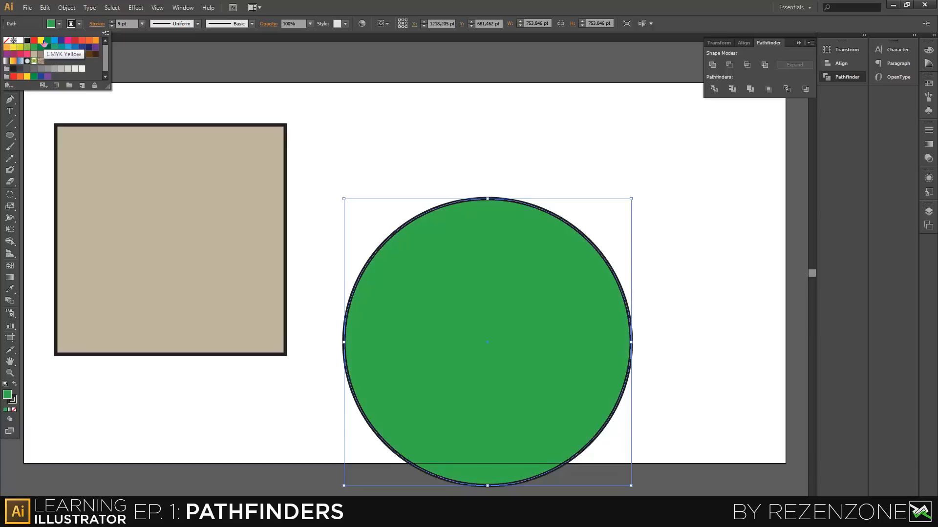
left_click(34, 54)
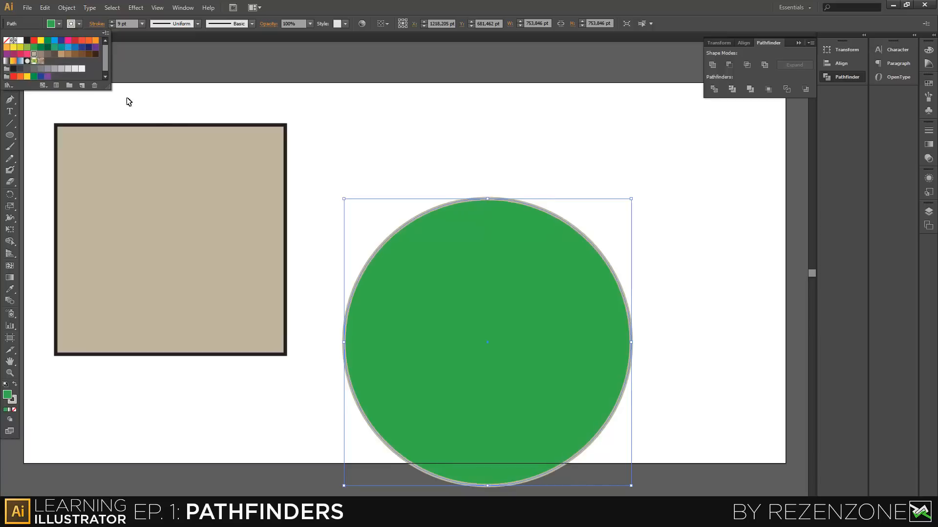
left_click(82, 54)
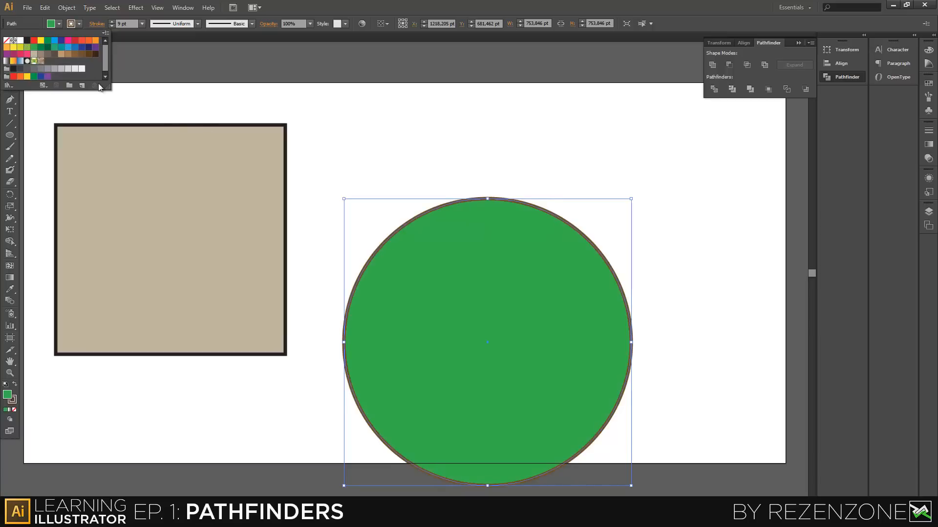
left_click(83, 47)
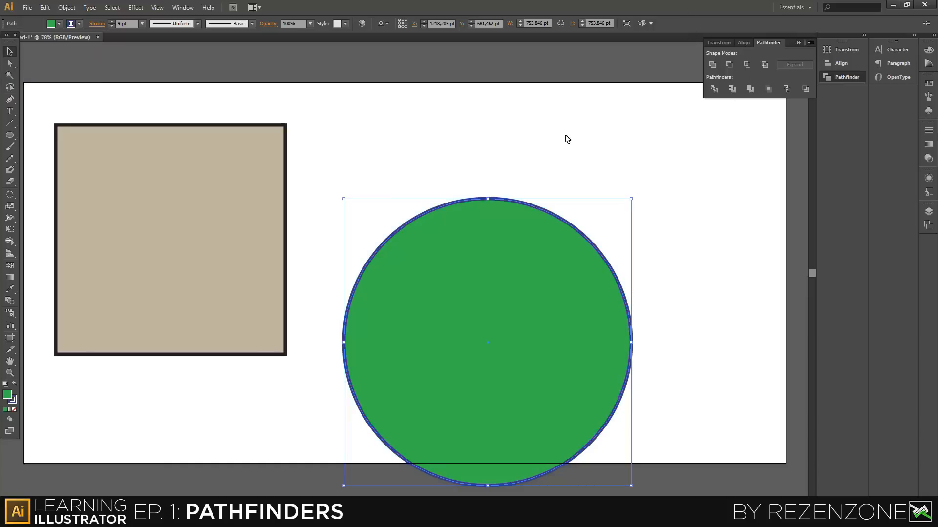
- Move the circle onto the square so that it overlaps the square's lower-right corner
left_click_drag(458, 322, 270, 296)
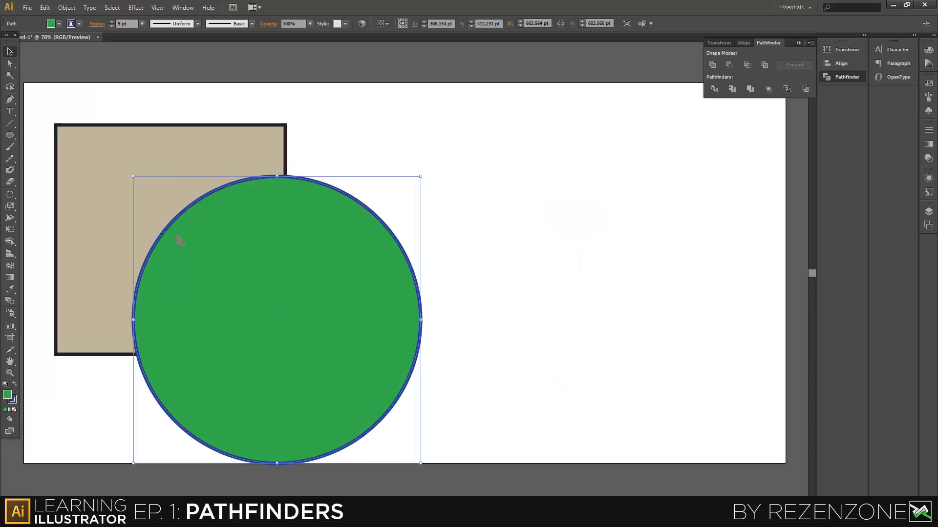
left_click(130, 147)
left_click(313, 266)
- Try uniting the square and circle into one shape with the Pathfinder Unite mode, and undo it
left_click(196, 139, "shift")
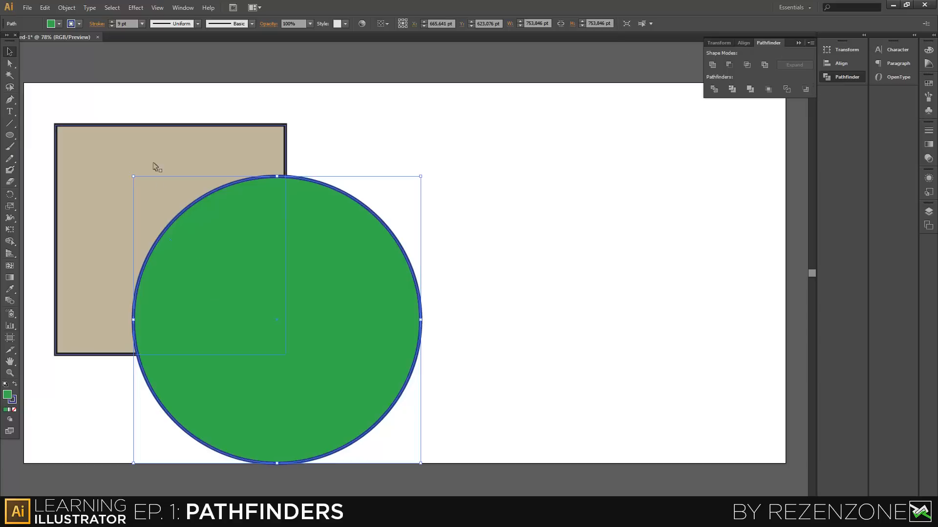
left_click(241, 138, "shift")
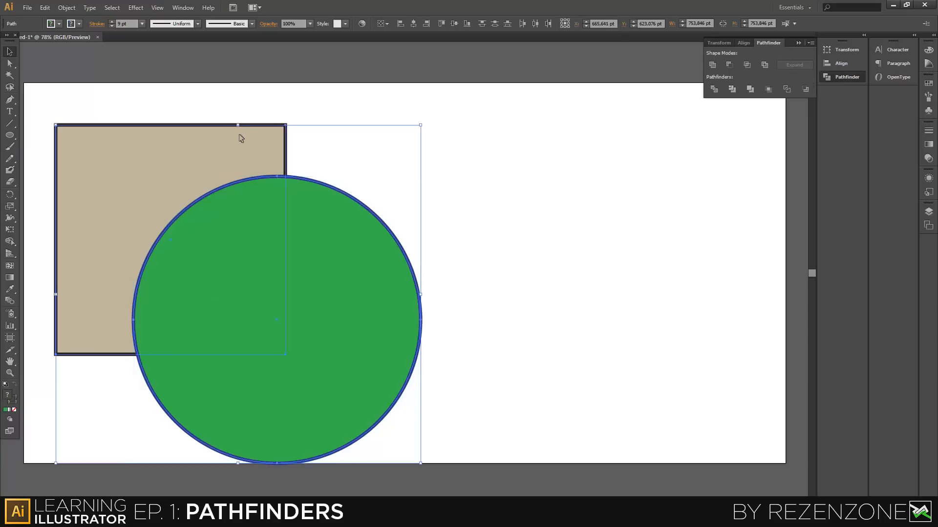
left_click(712, 65)
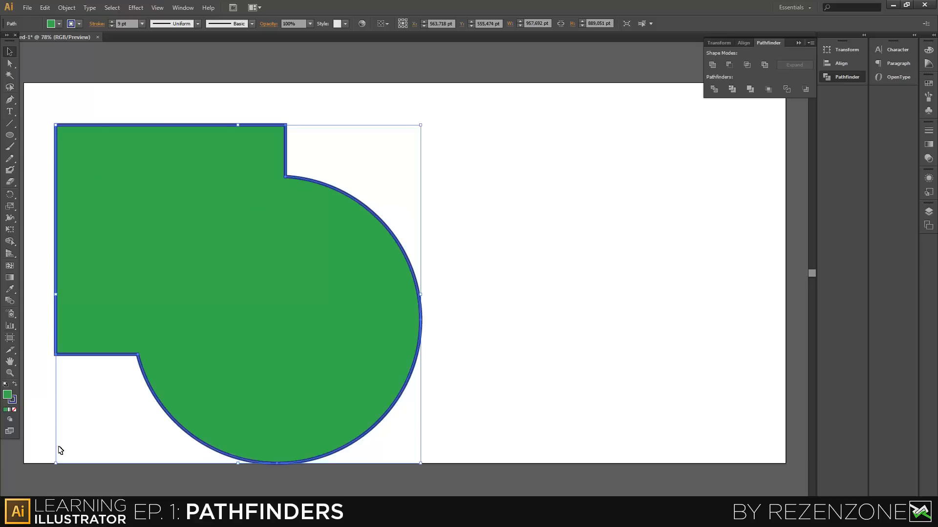
left_click(639, 304)
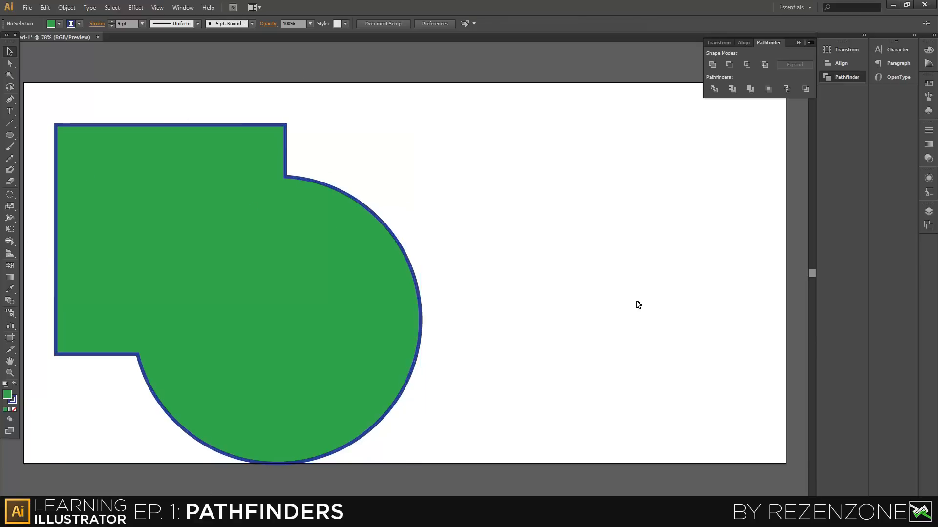
key("ctrl+z")
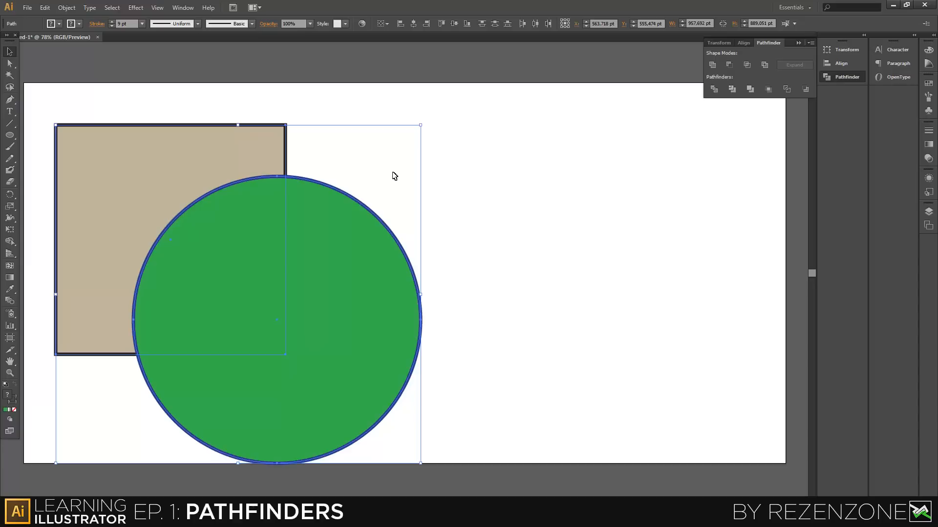
left_click(546, 209)
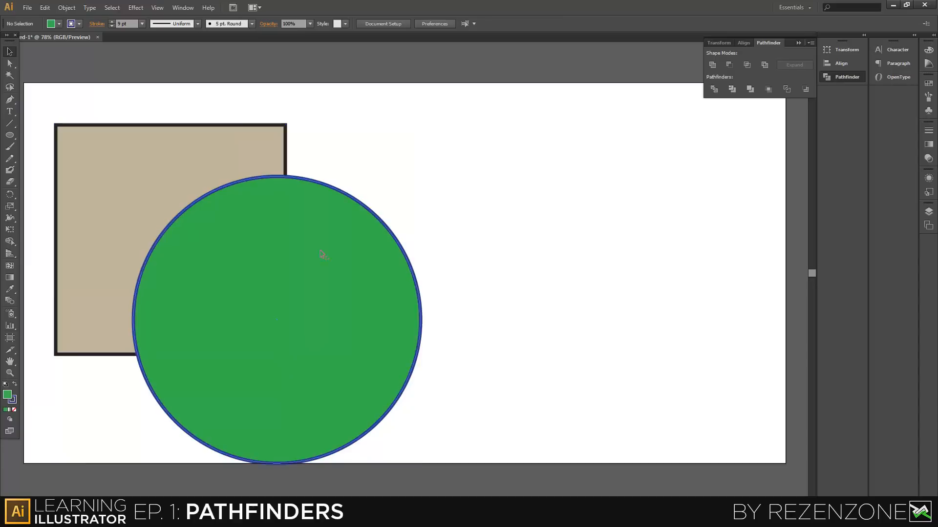
- Try cutting the circle out of the square with the Pathfinder Minus Front mode, and undo it
left_click(342, 253)
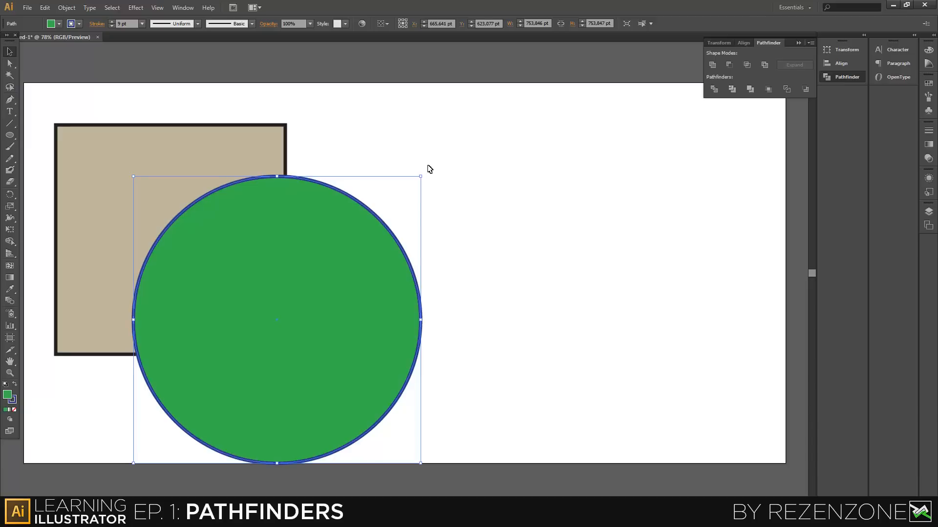
left_click(183, 144, "shift")
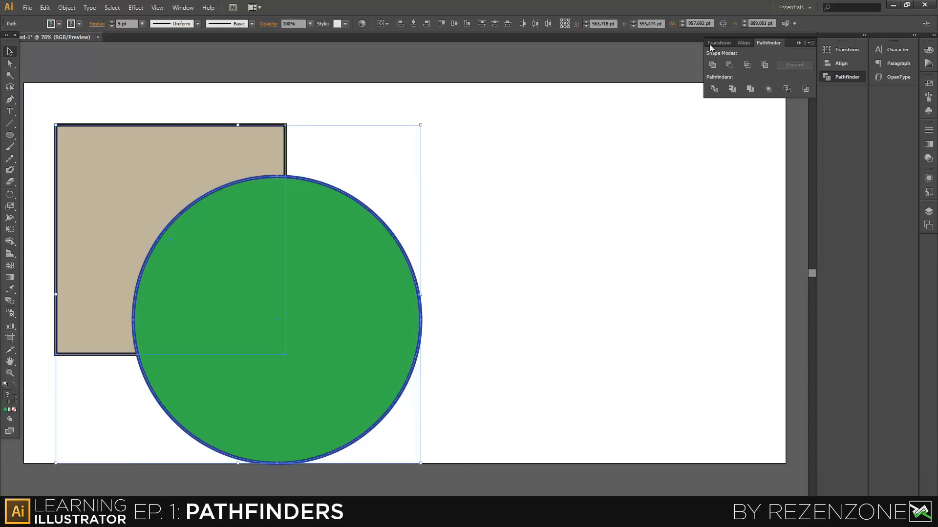
left_click(729, 65)
left_click(201, 237)
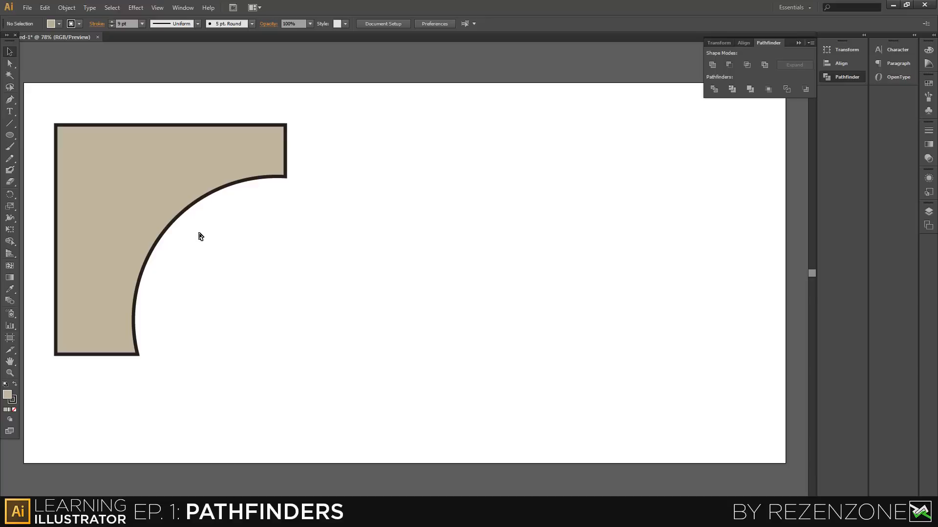
key("ctrl+z")
scroll(707, 182, "up", 1)
left_click(411, 235)
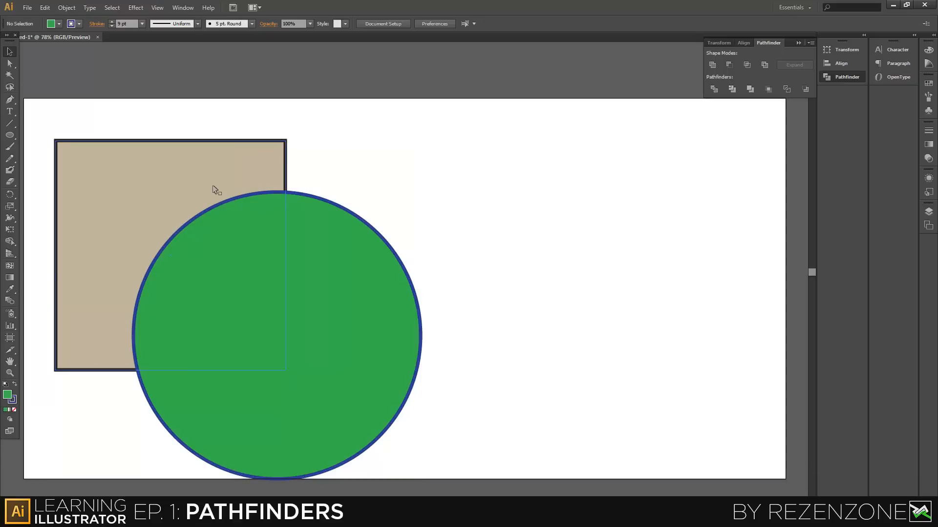
right_click(66, 154)
right_click(196, 173)
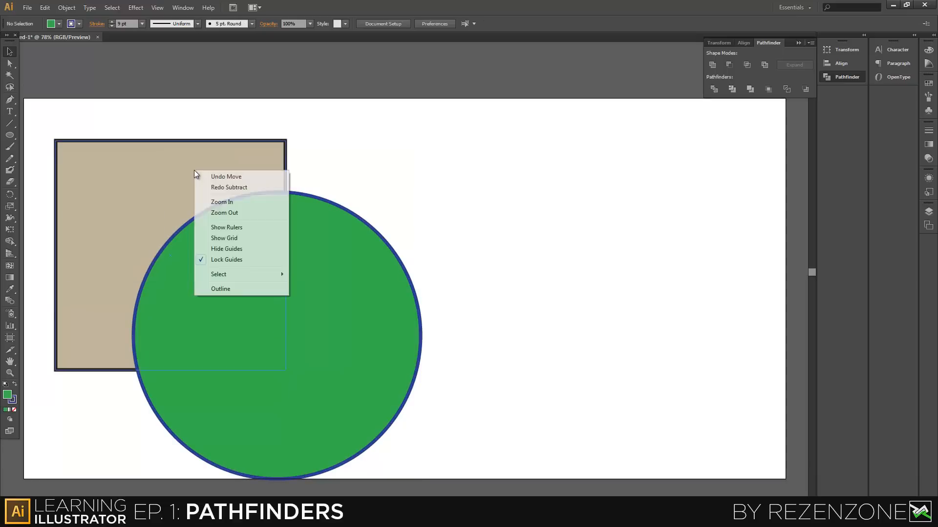
left_click(180, 116)
right_click(136, 174)
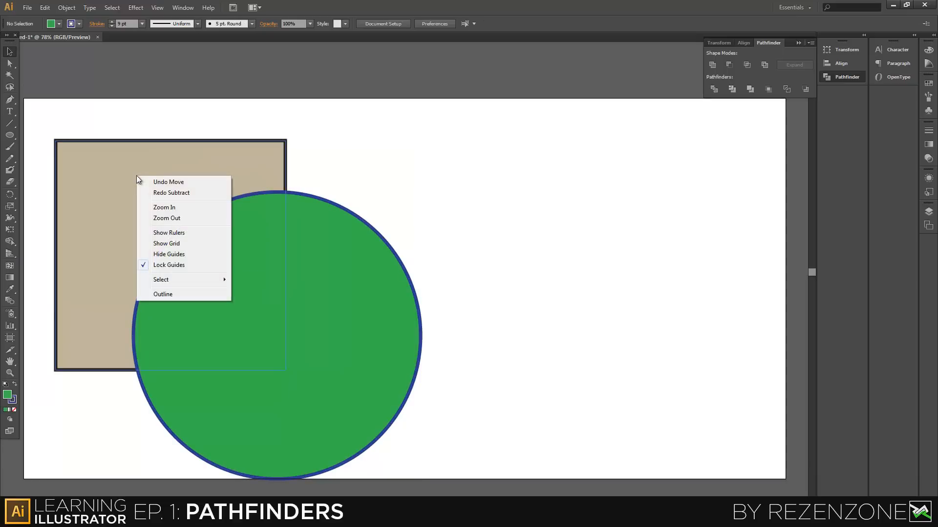
left_click(166, 117)
left_click(120, 189)
left_click(473, 190)
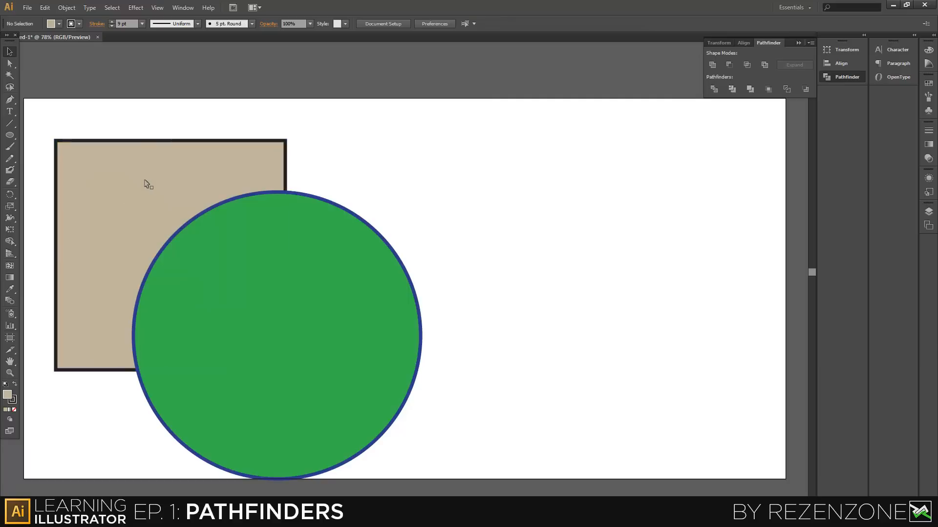
- Bring the beige square to the front so that it lies over the green circle
left_click(146, 182)
right_click(144, 180)
mouse_move(196, 318)
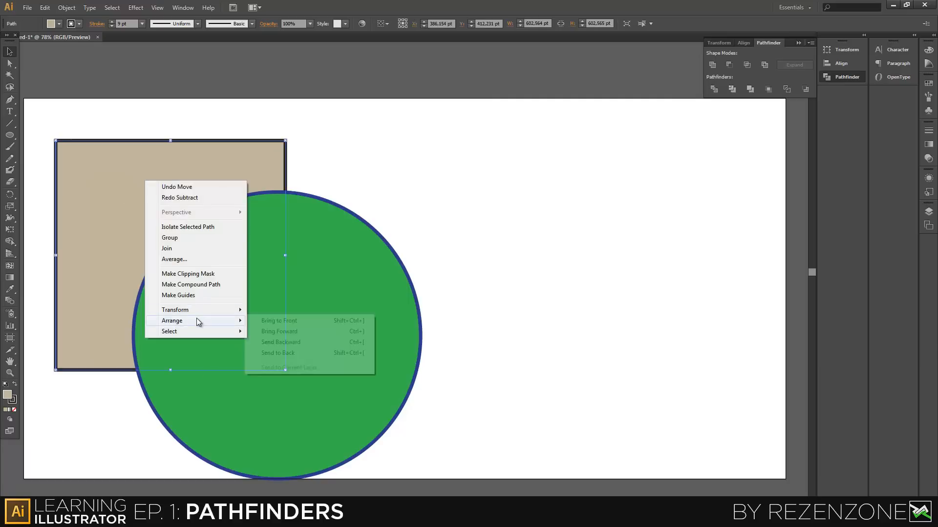
left_click(289, 321)
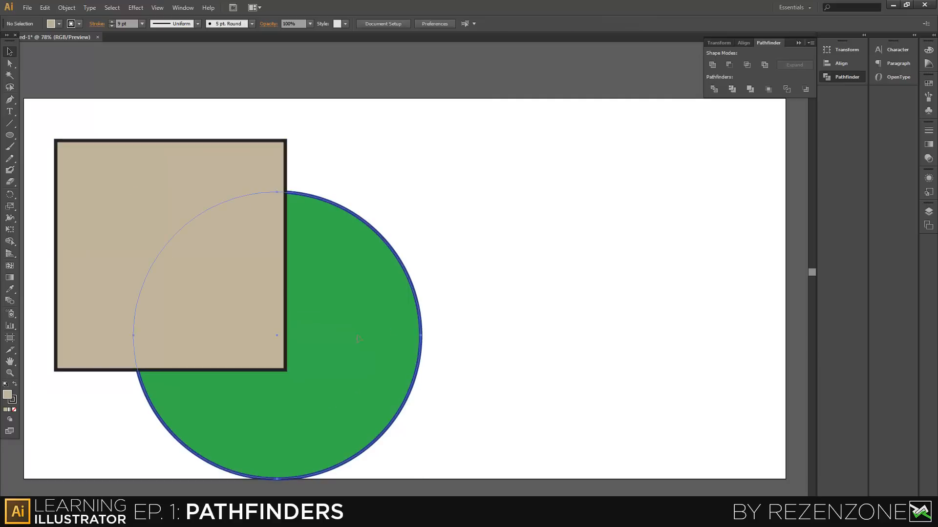
- Try cutting the square out of the circle with the Pathfinder Minus Front mode, and undo it
left_click(358, 338)
left_click(213, 174, "shift")
left_click(729, 64)
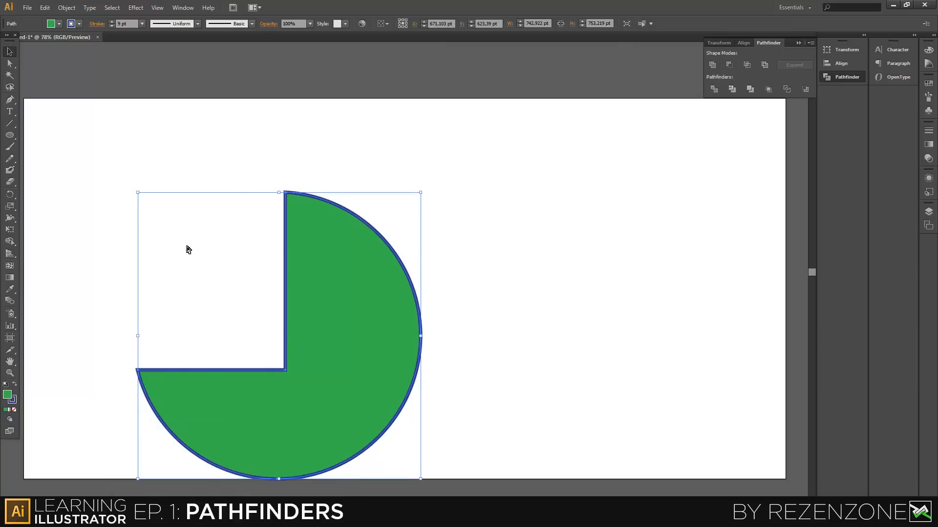
key("ctrl+z")
left_click(445, 289)
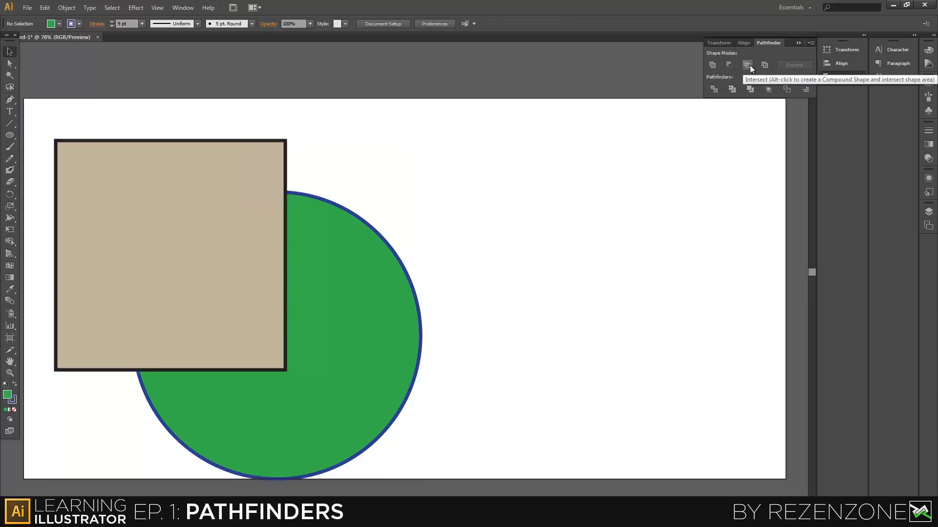
- Try reducing the square and circle to their overlapping area with the Pathfinder Intersect mode, and undo it
left_click(342, 337)
left_click(103, 230, "shift")
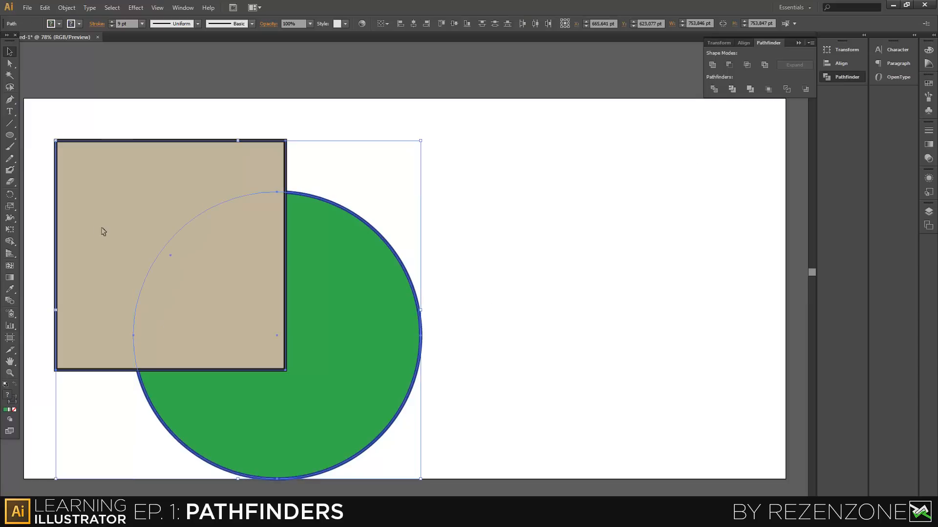
left_click(746, 68)
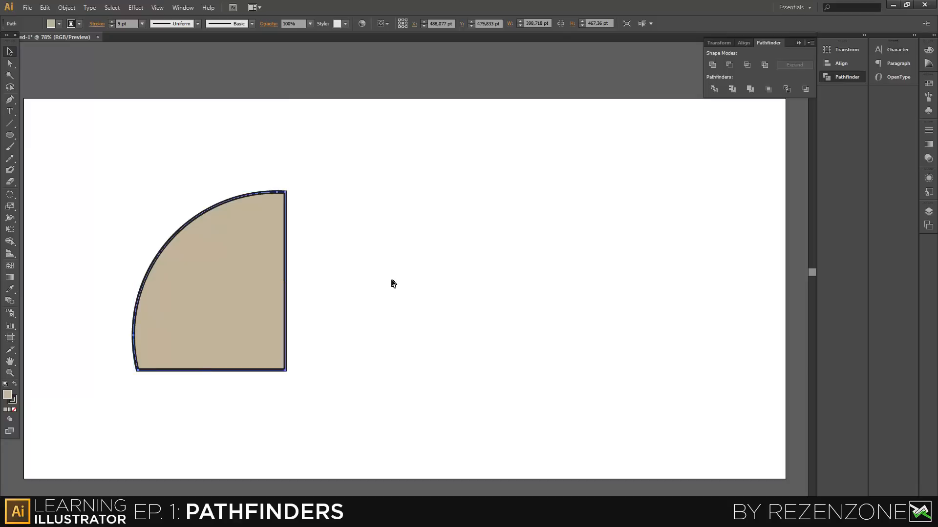
key("ctrl+z")
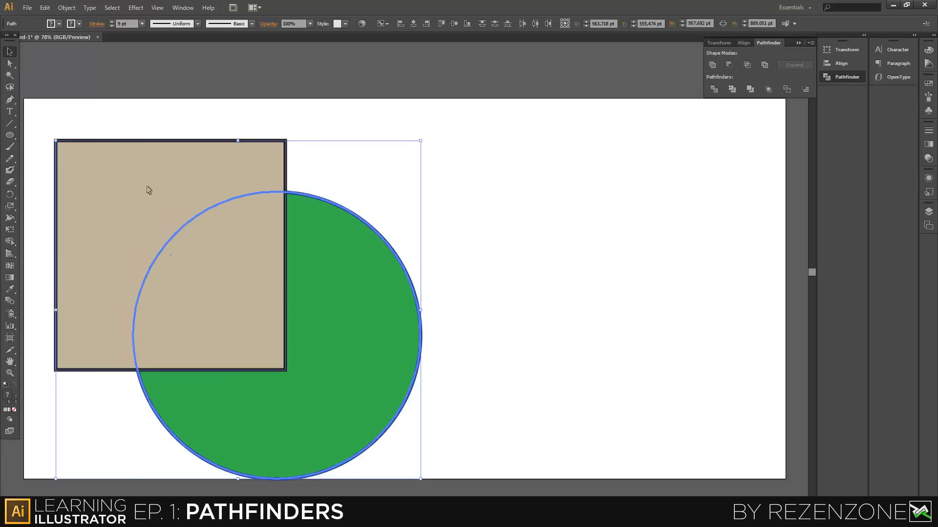
- Select the circle and the square together and remove their overlapping area with the Pathfinder Exclude mode
left_click(149, 190, "shift")
left_click(614, 258)
left_click(351, 327)
left_click(210, 193, "shift")
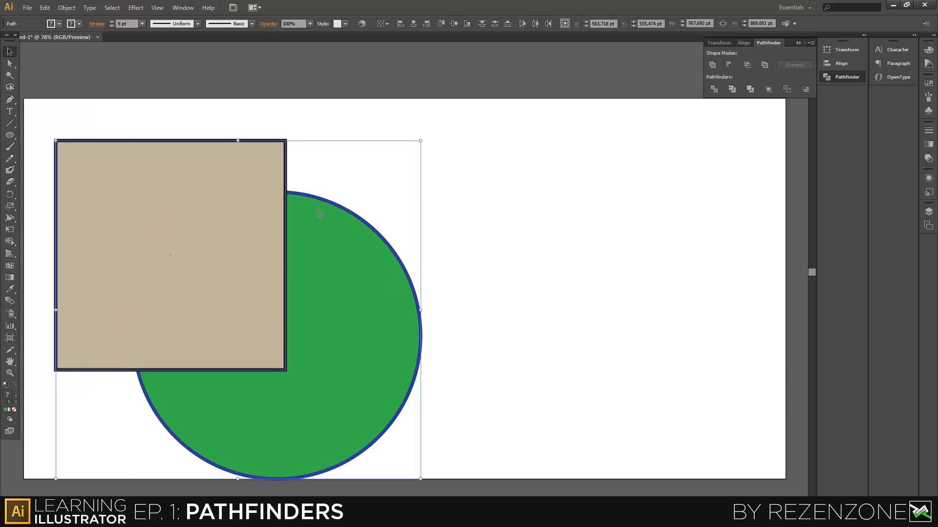
left_click(767, 65)
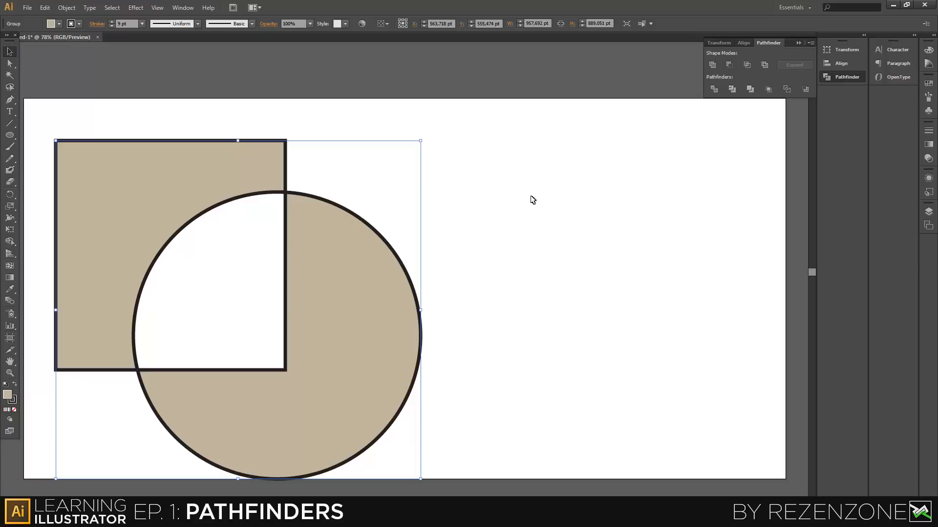
- Undo the Exclude result and select the beige square and the green circle together
left_click(511, 210)
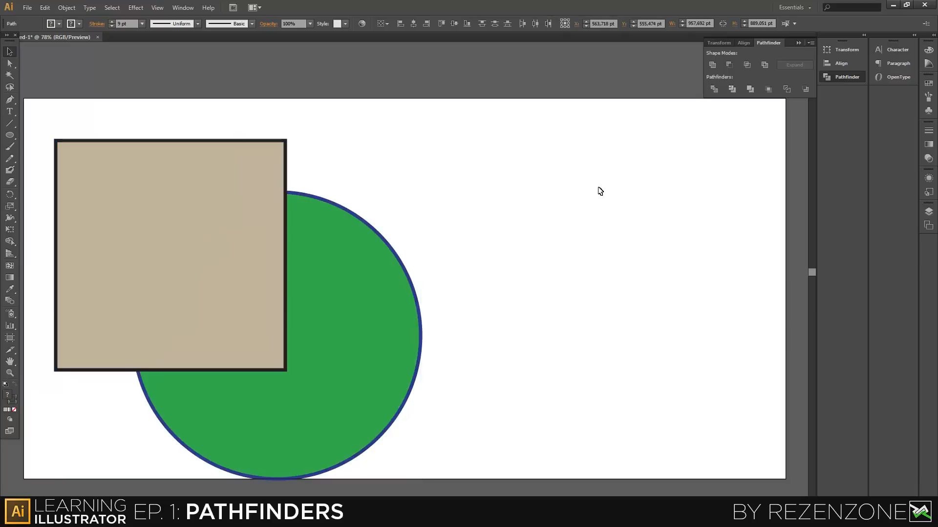
key("ctrl+a")
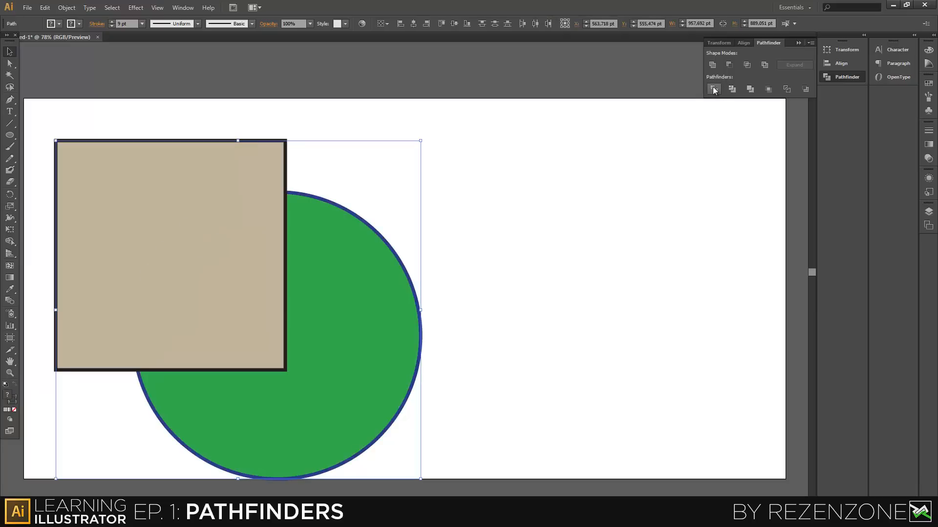
left_click(713, 89)
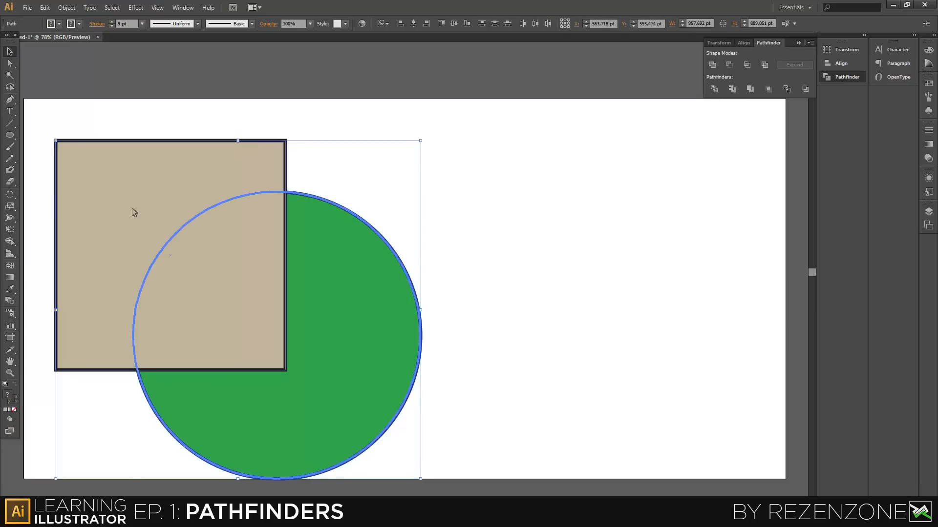
- Select the circle and the square together and try splitting them along their overlapping outlines with Pathfinder Divide
left_click(268, 205)
left_click(454, 247)
left_click(331, 282)
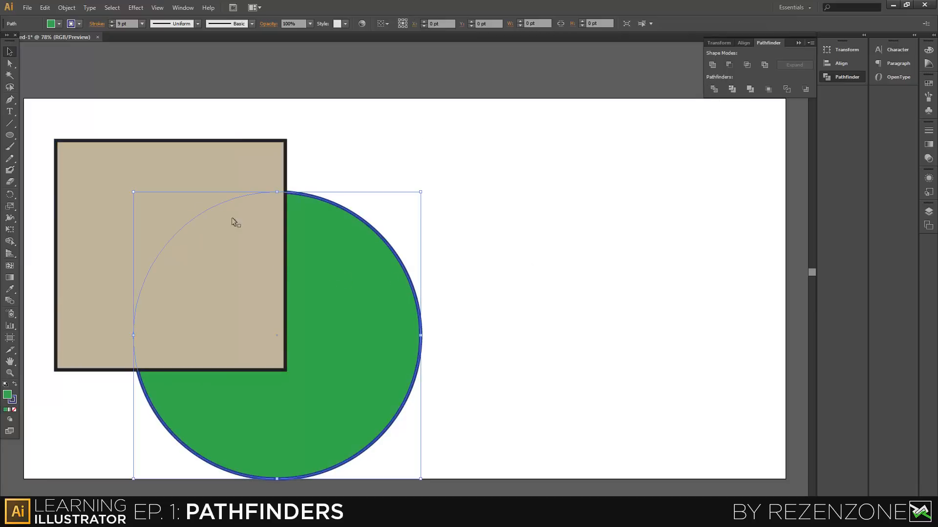
left_click(205, 153, "shift")
left_click(713, 89)
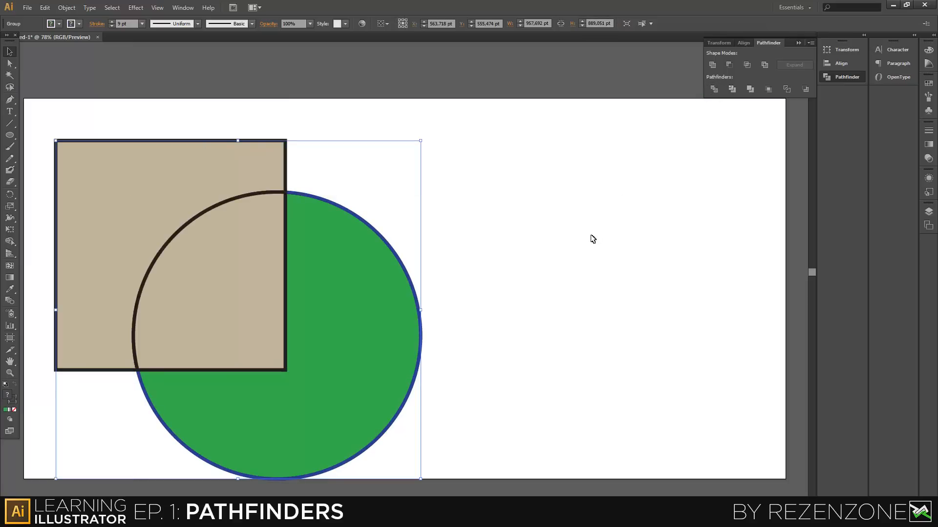
left_click(584, 247)
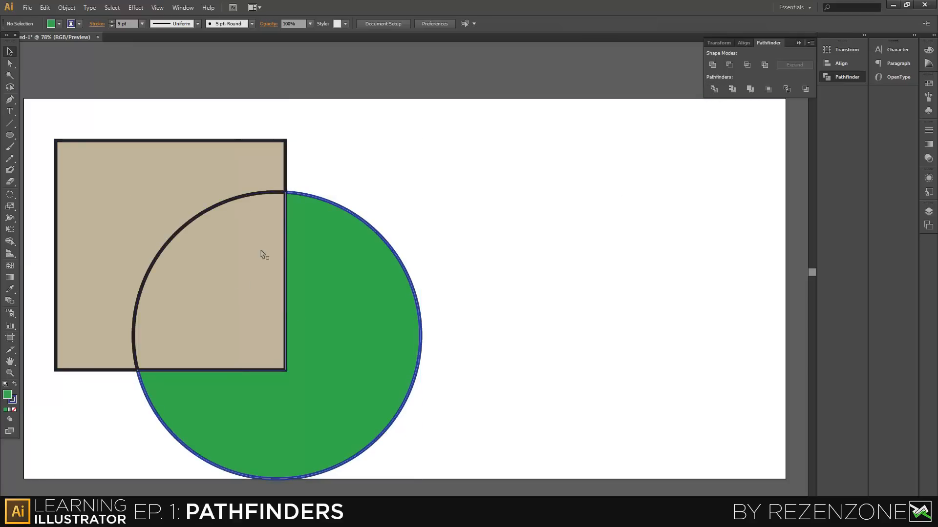
- Try moving the overlapping piece of the divided artwork to test whether it separates from the rest
left_click(230, 254)
left_click_drag(207, 311, 353, 302)
left_click_drag(342, 297, 217, 287)
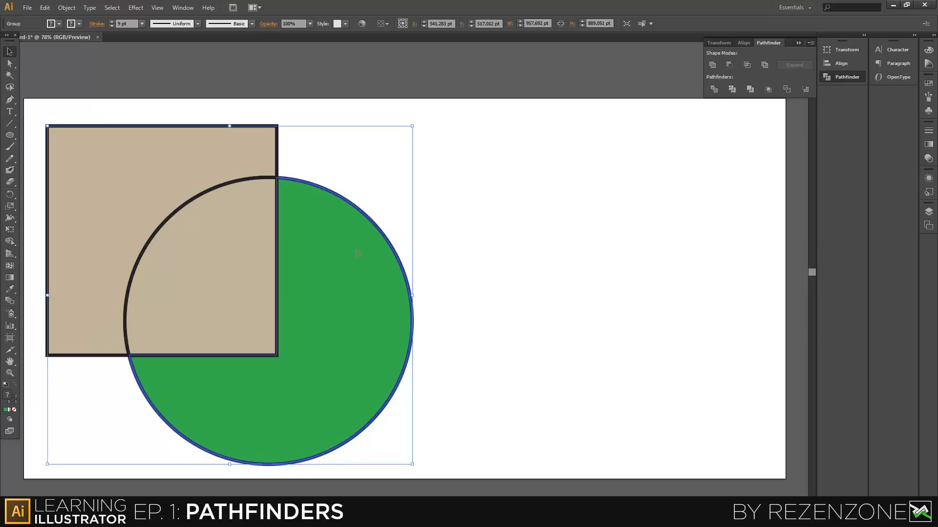
left_click(537, 203)
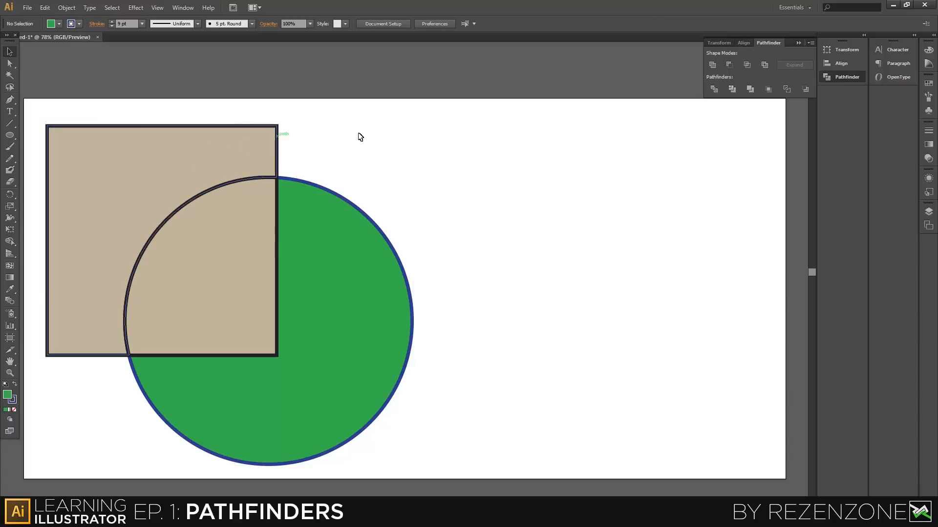
left_click(227, 139)
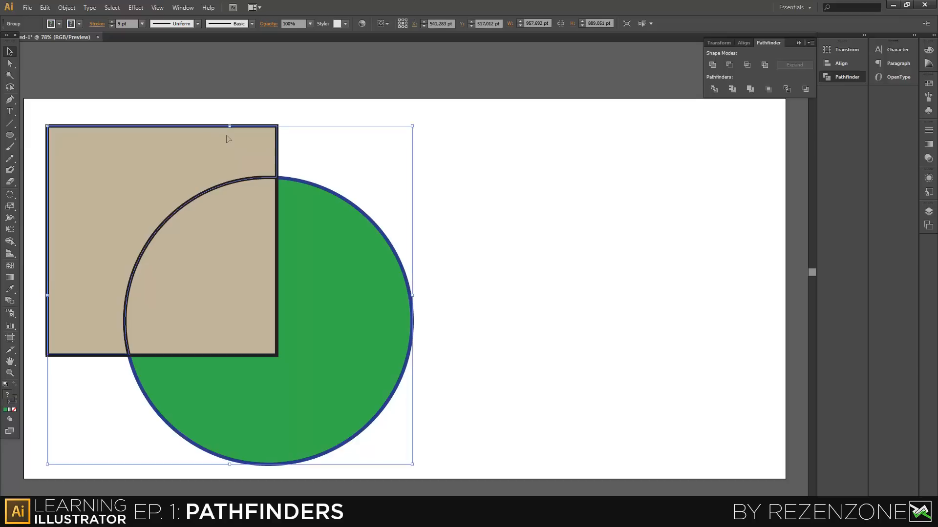
left_click(496, 157)
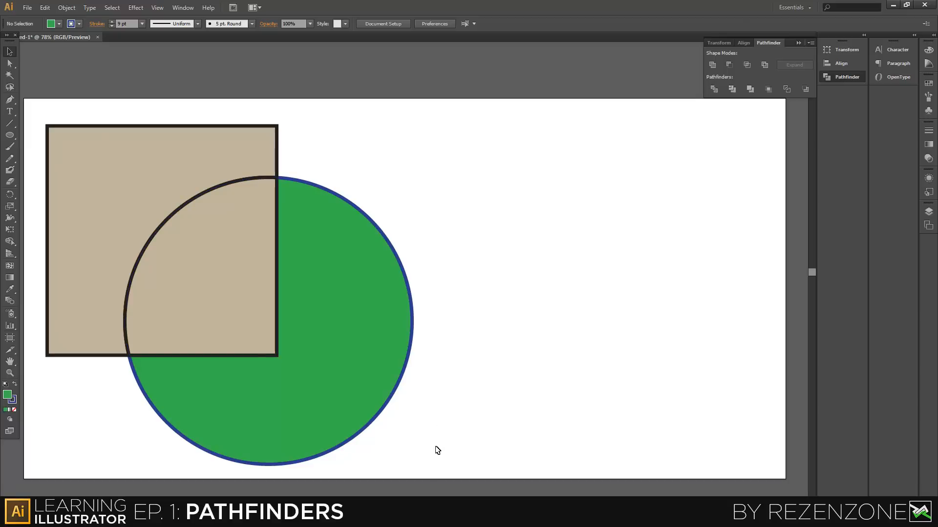
- Try moving the whole divided group across the artboard, and undo the moves and the Divide operation
left_click_drag(436, 446, 388, 330)
left_click(520, 352)
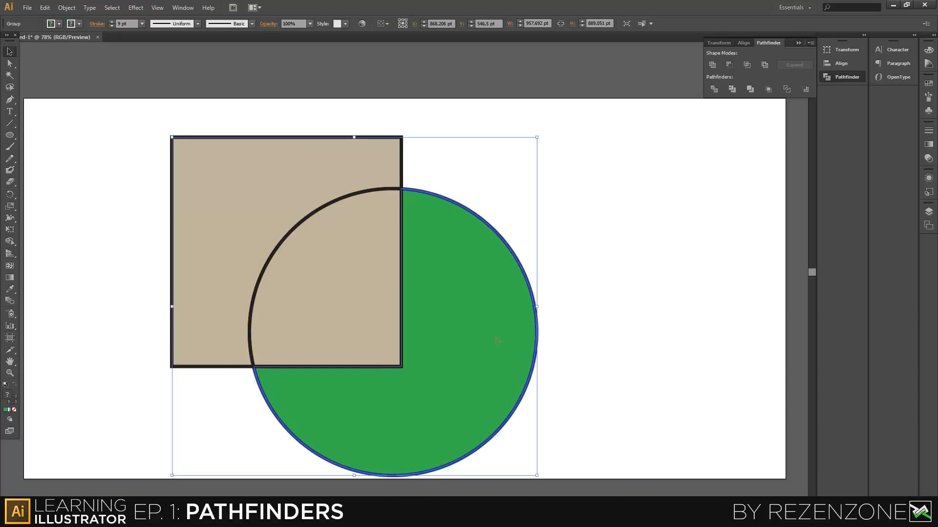
left_click(587, 337)
left_click_drag(467, 356, 397, 293)
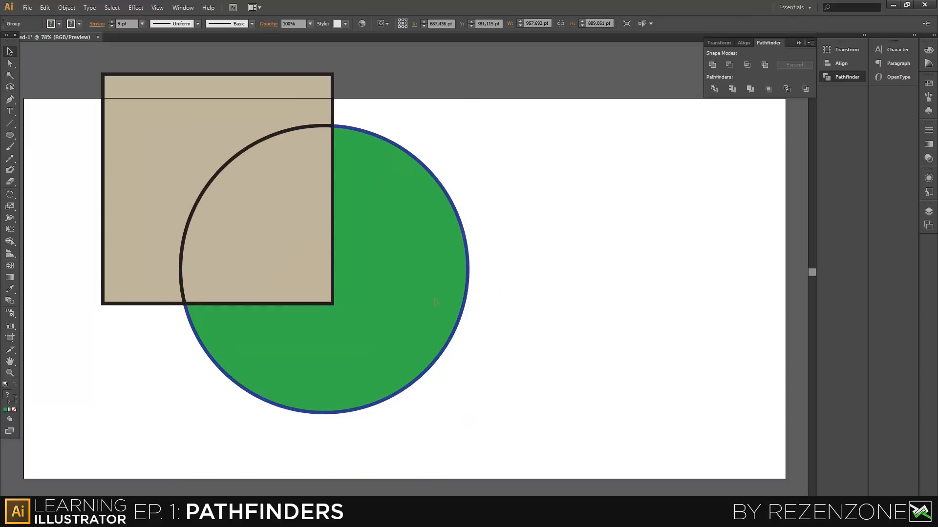
left_click(576, 309)
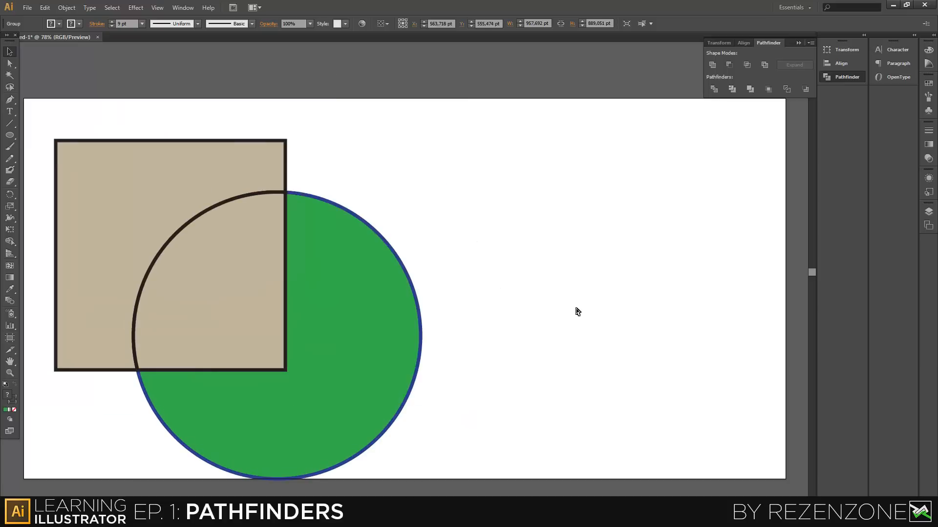
left_click(385, 317)
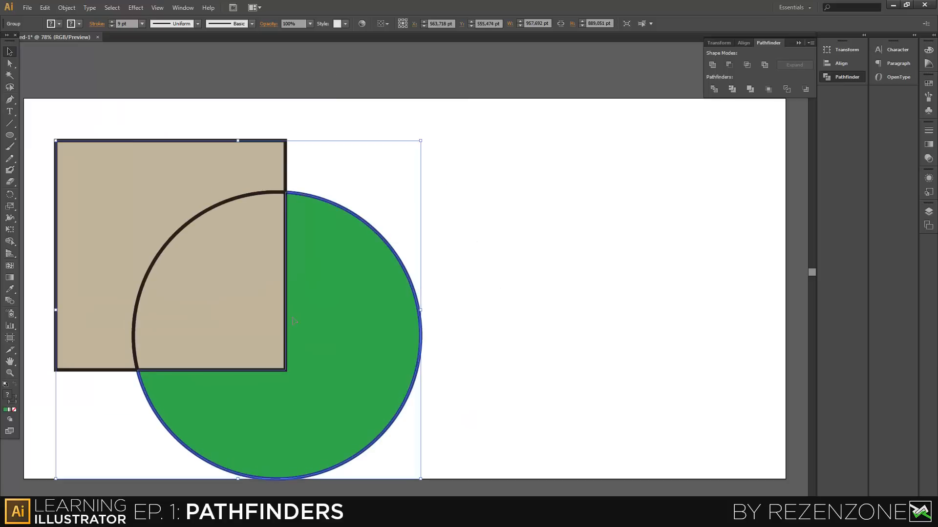
key("ctrl+z")
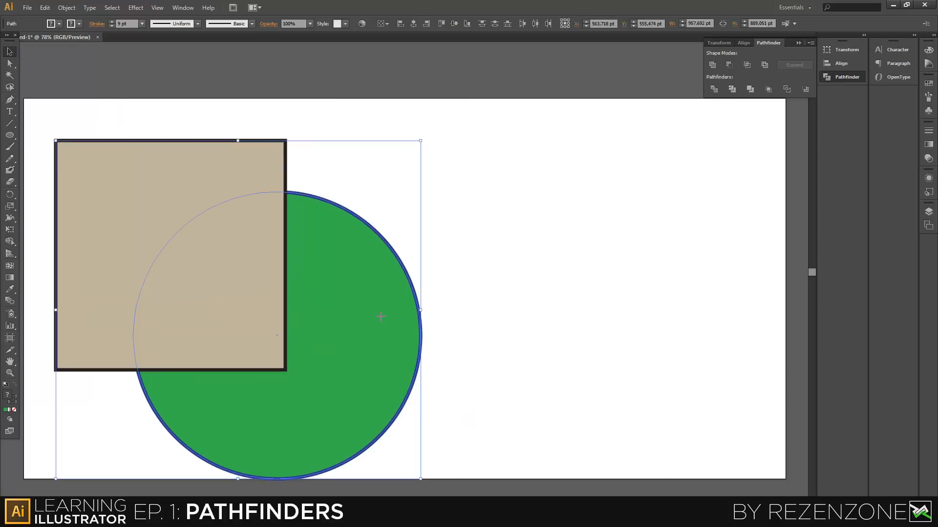
- Try Pathfinder Trim on the green circle alone to strip its outline, and undo it
left_click(133, 194, "shift")
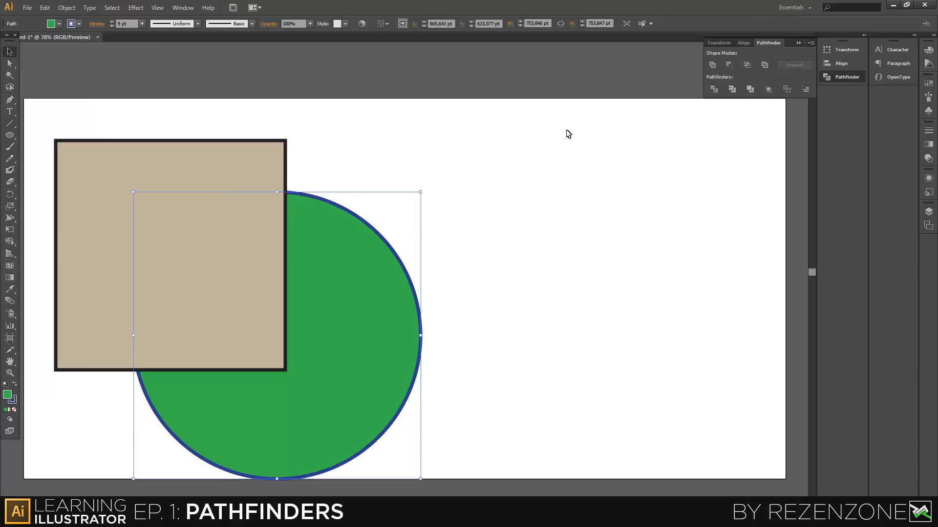
left_click(731, 90)
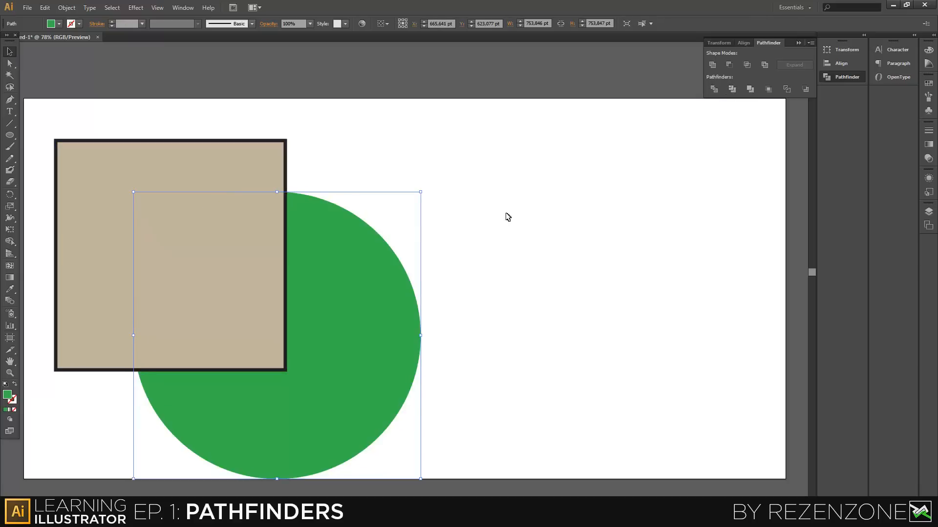
left_click(491, 169)
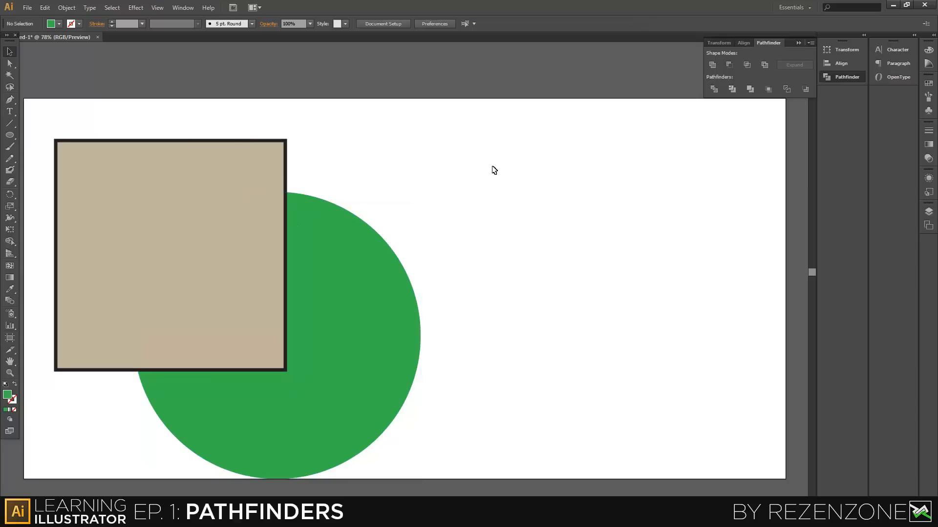
key("ctrl+z")
left_click(490, 169)
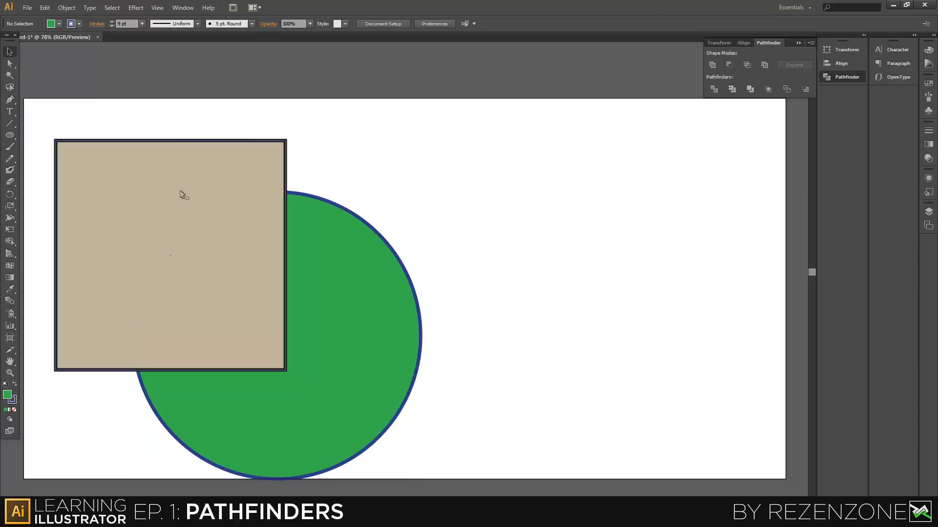
- Select the square and the circle together and set their fill to none, keeping their strokes
left_click(169, 195)
left_click(325, 247, "shift")
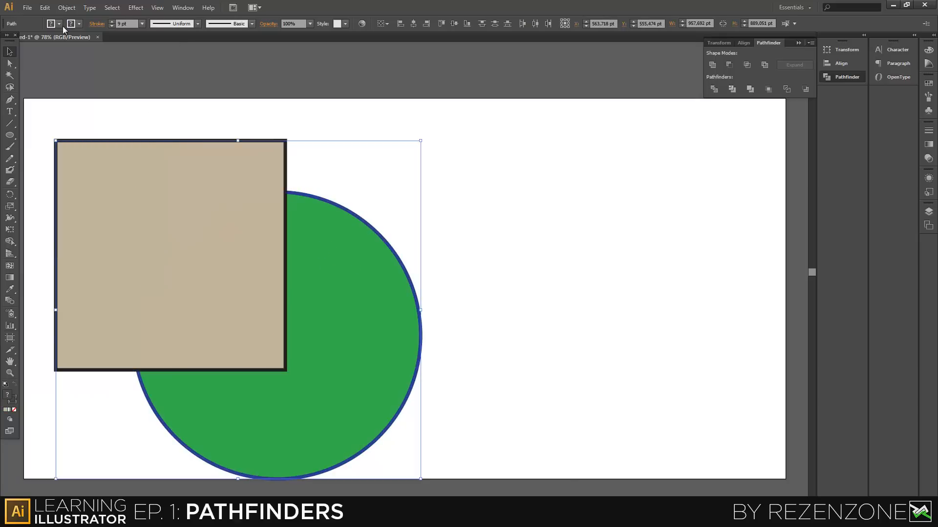
left_click(80, 25)
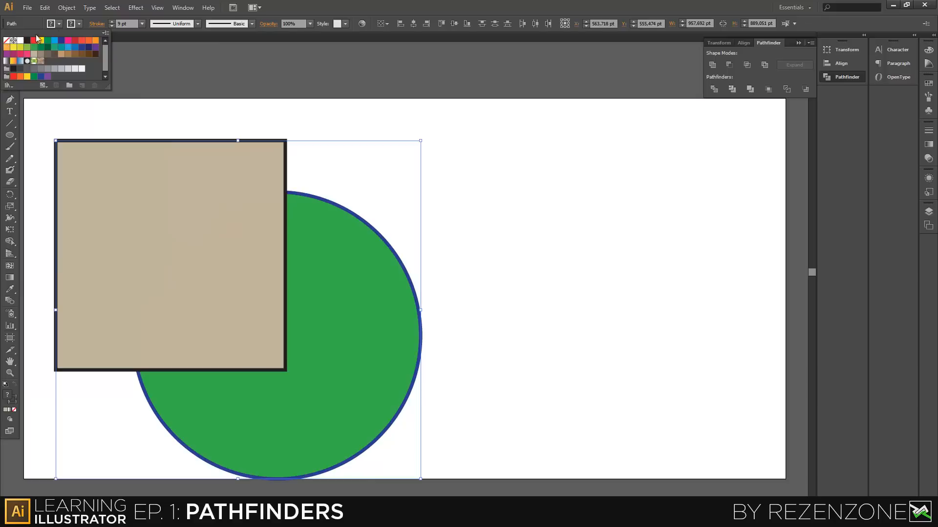
left_click(79, 25)
left_click(59, 23)
left_click(12, 43)
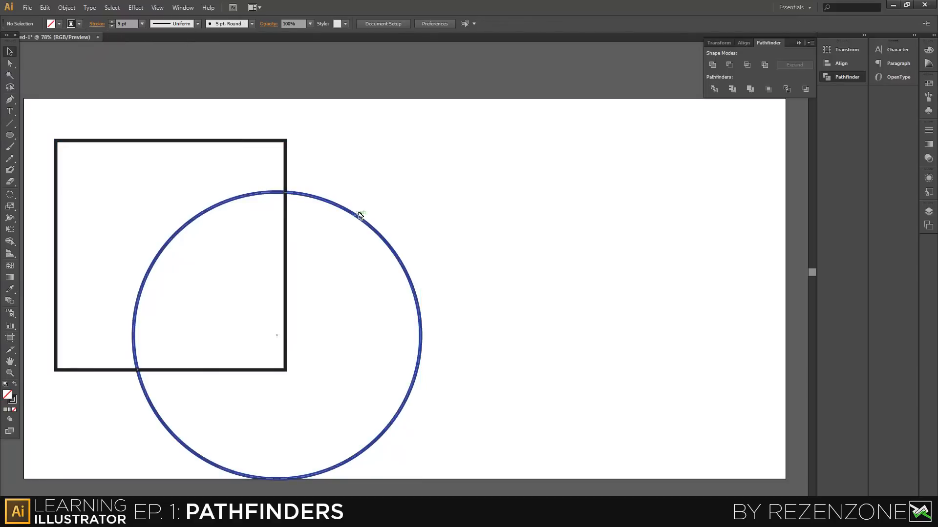
- Select both unfilled outlines and try Pathfinder Trim on them
left_click(264, 146, "shift")
left_click(267, 141, "shift")
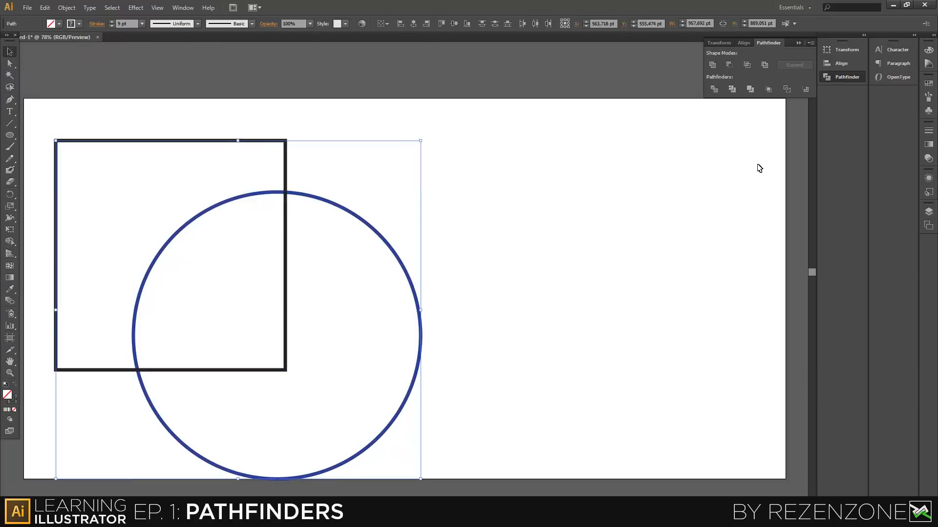
left_click(731, 91)
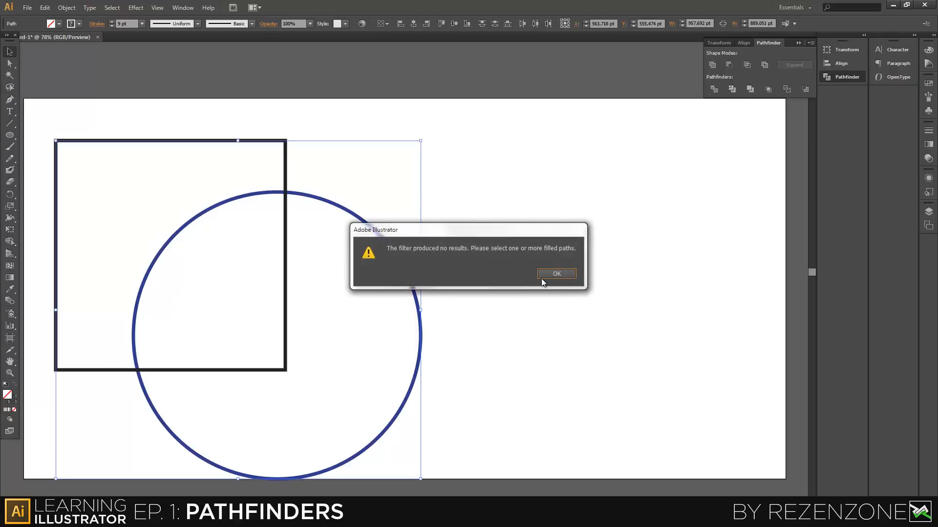
left_click(557, 273)
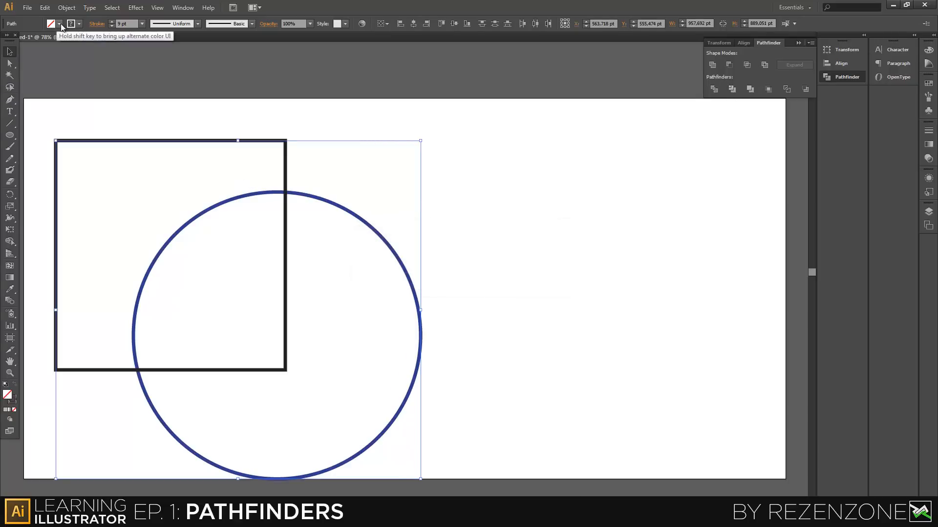
- Fill both the square and the circle with the dark greyish-brown swatch
left_click(52, 24)
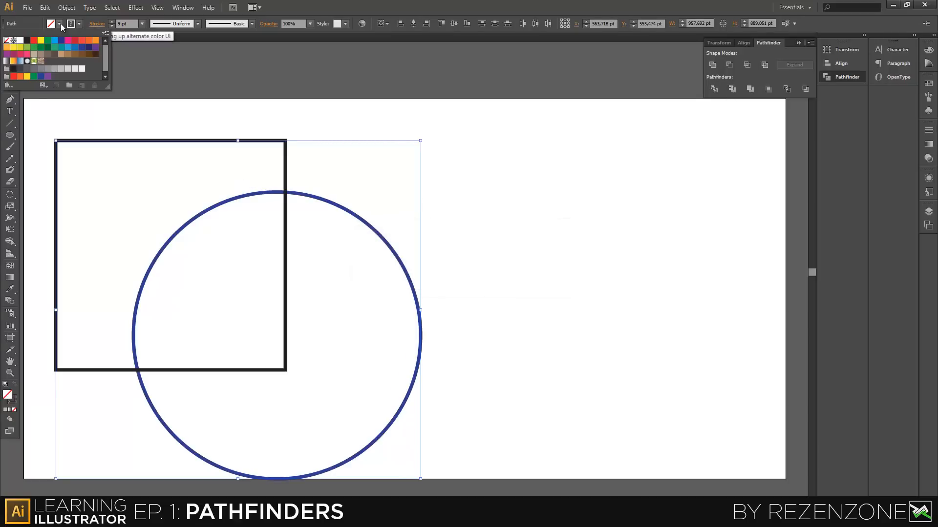
left_click(27, 40)
left_click(58, 43)
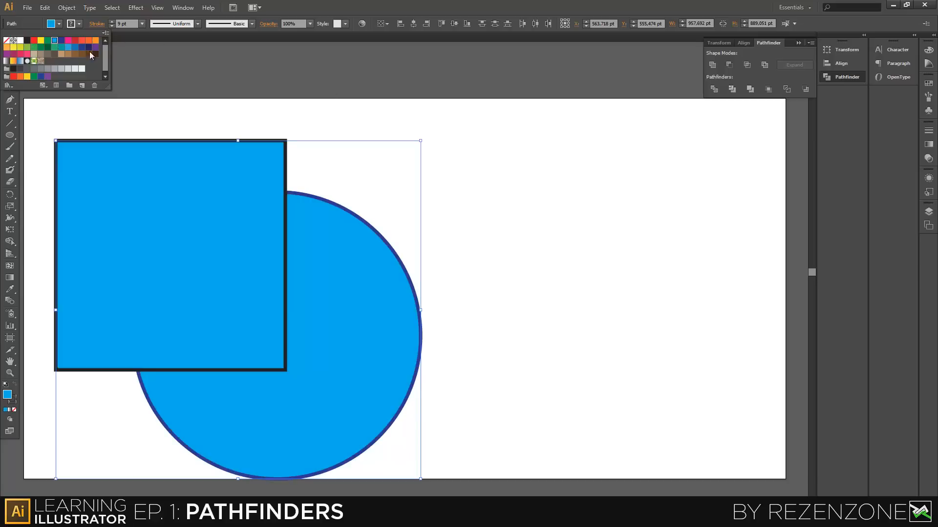
left_click(59, 24)
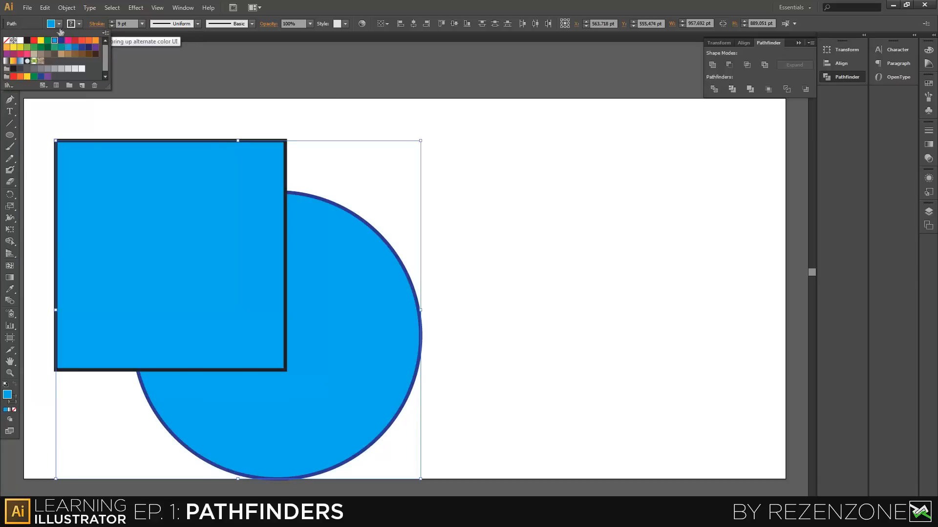
left_click(54, 54)
left_click(533, 260)
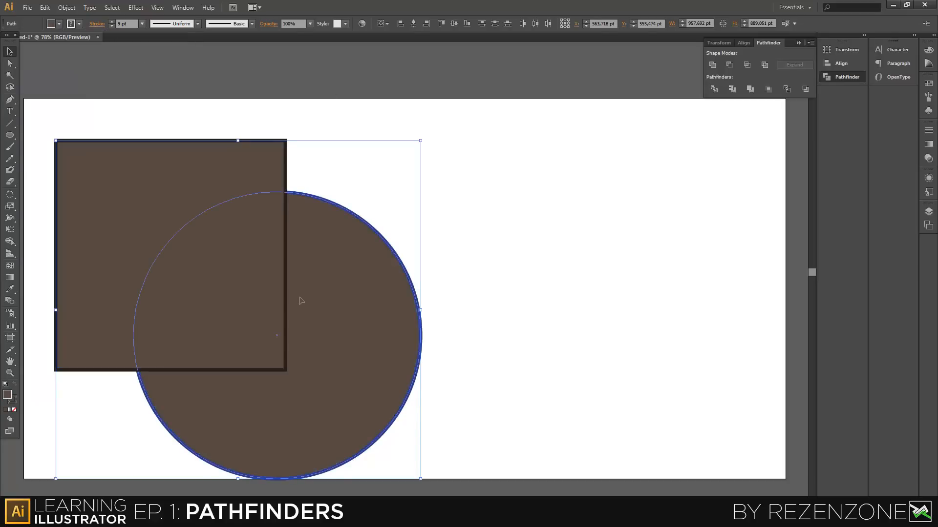
- Select only the circle and fill it with a lighter brown swatch
left_click(342, 301)
left_click(655, 381)
left_click(352, 303)
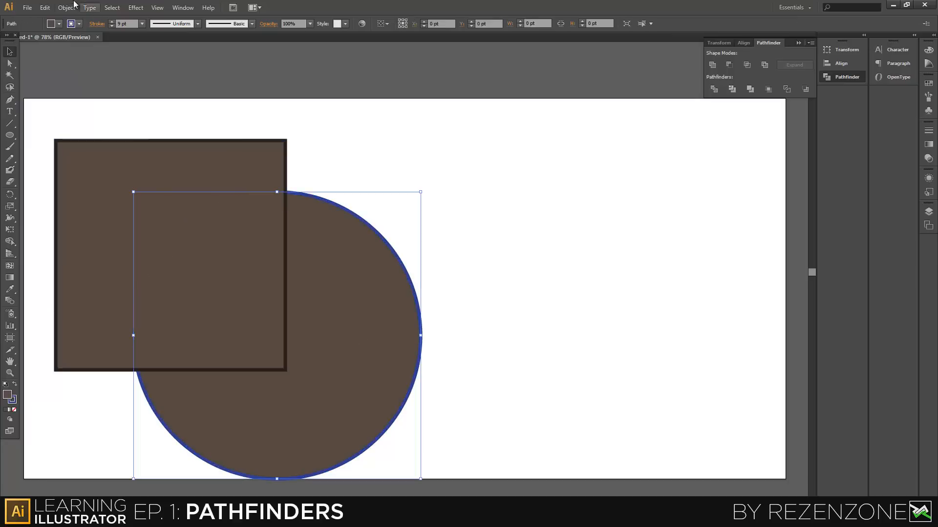
left_click(60, 24)
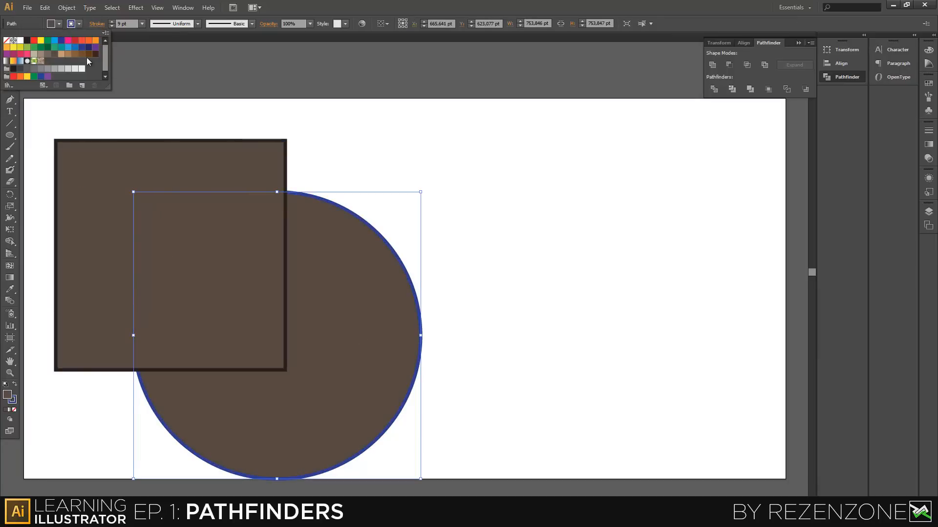
left_click(75, 55)
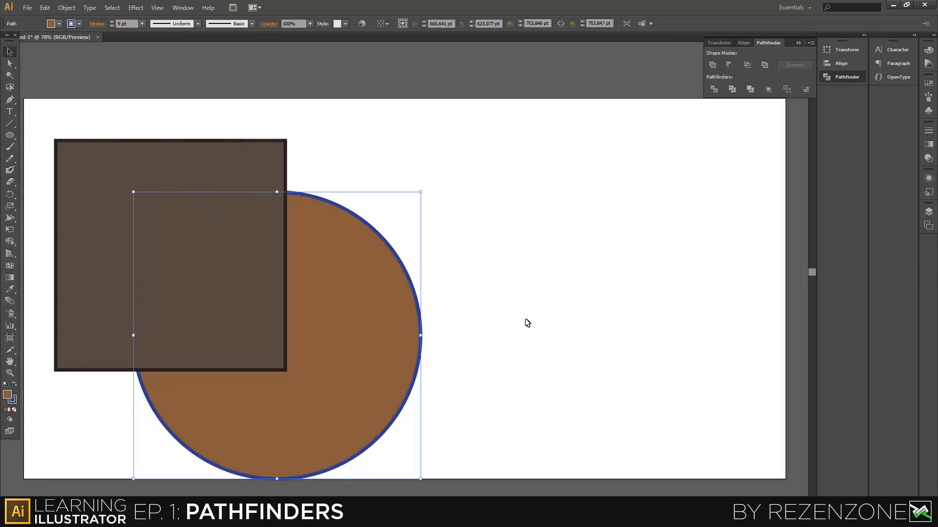
- Select the dark brown square and the lighter brown circle together and apply Pathfinder Trim
left_click(226, 161)
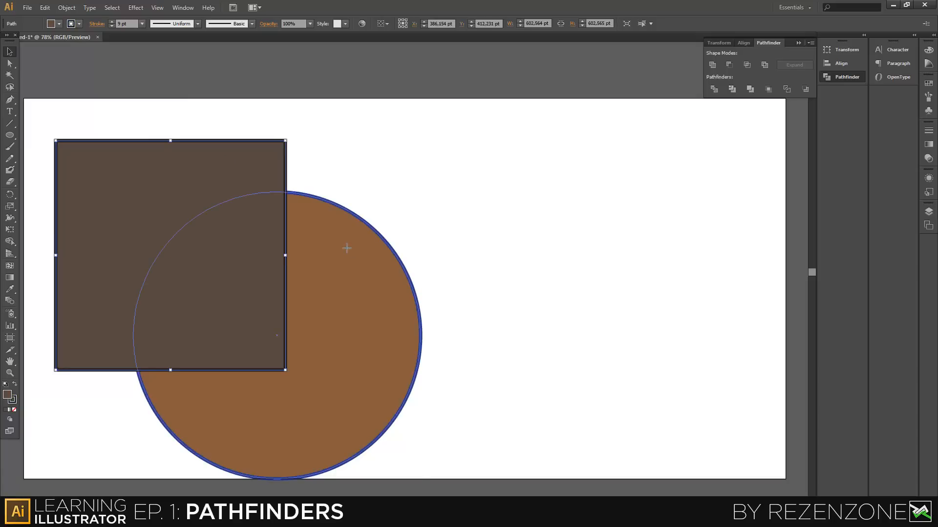
left_click(347, 248)
left_click(237, 161, "shift")
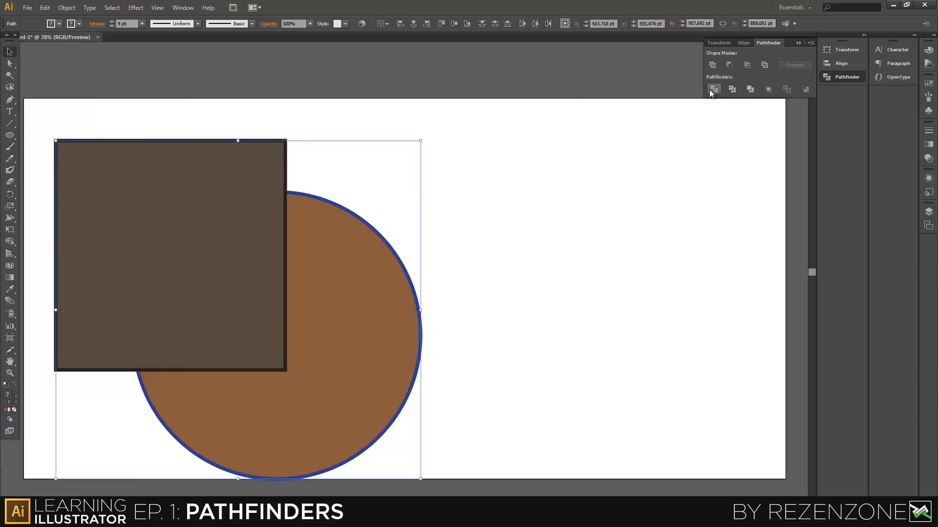
left_click(732, 89)
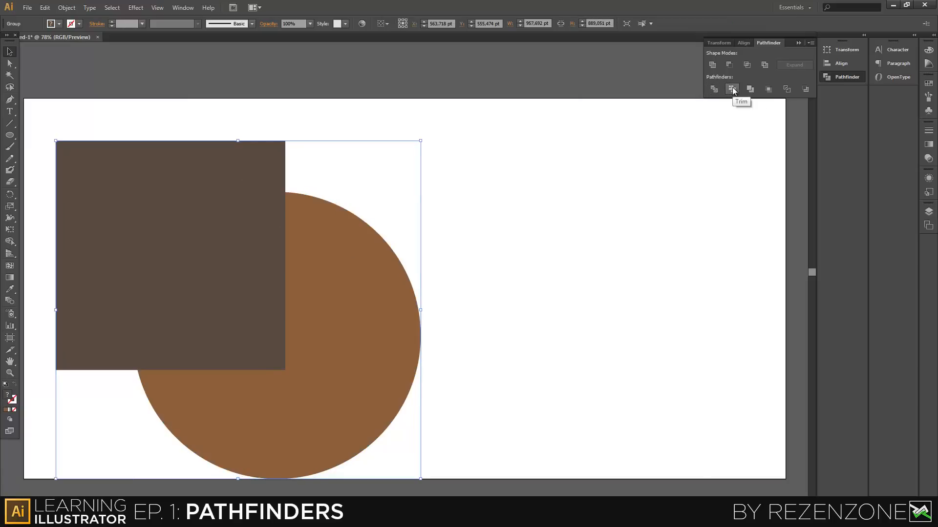
- Move the trimmed group around the artboard, and undo both the moves and the Trim
left_click_drag(350, 306, 413, 278)
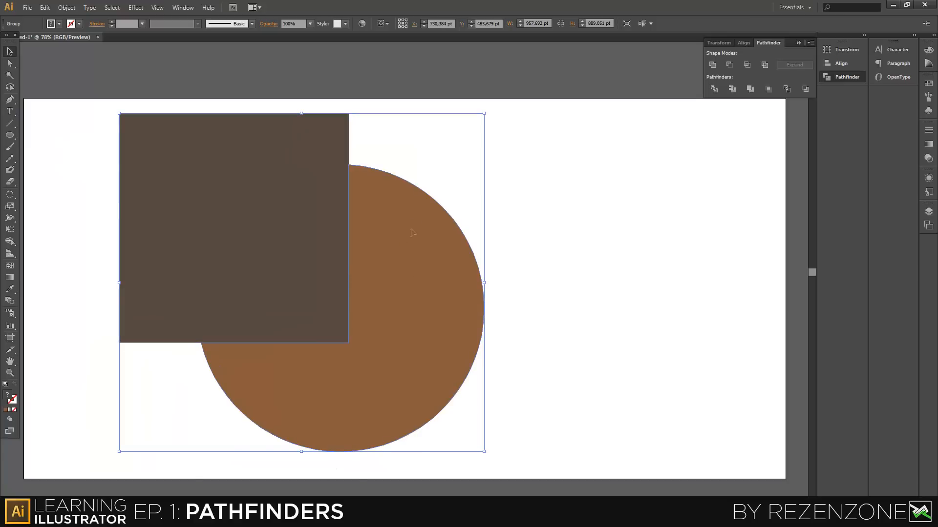
left_click_drag(412, 232, 389, 239)
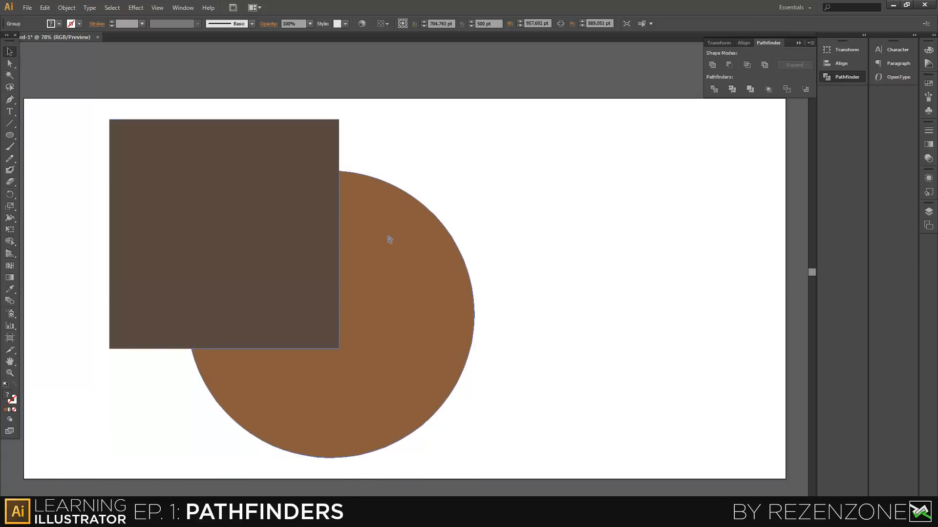
key("ctrl+z")
key("ctrl+z")
key("ctrl+z")
key("ctrl+z")
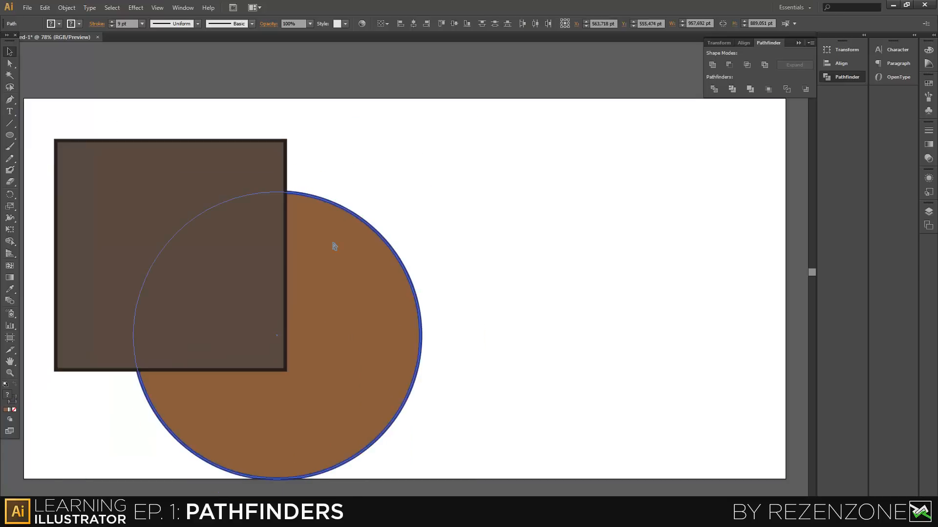
- Select the dark brown square and the lighter brown circle together and apply Pathfinder Merge
left_click(491, 243)
left_click_drag(514, 399, 104, 123)
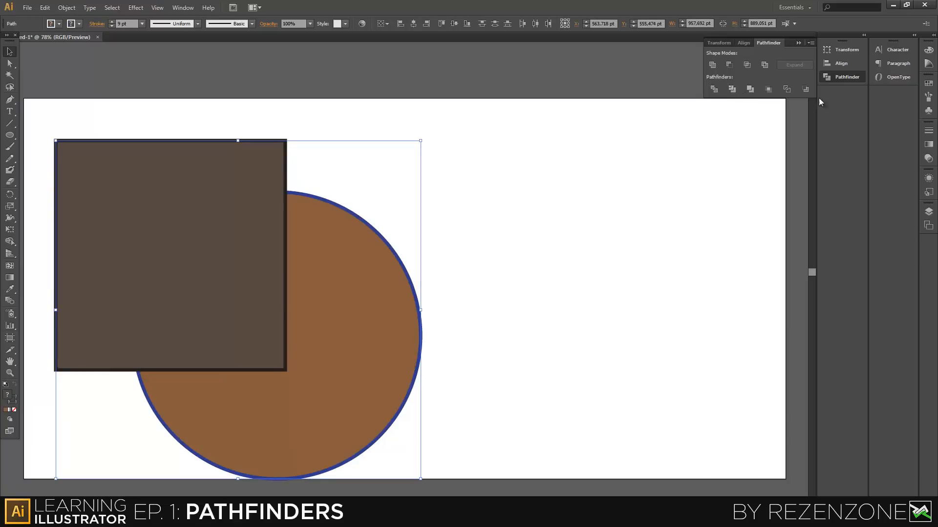
left_click(750, 88)
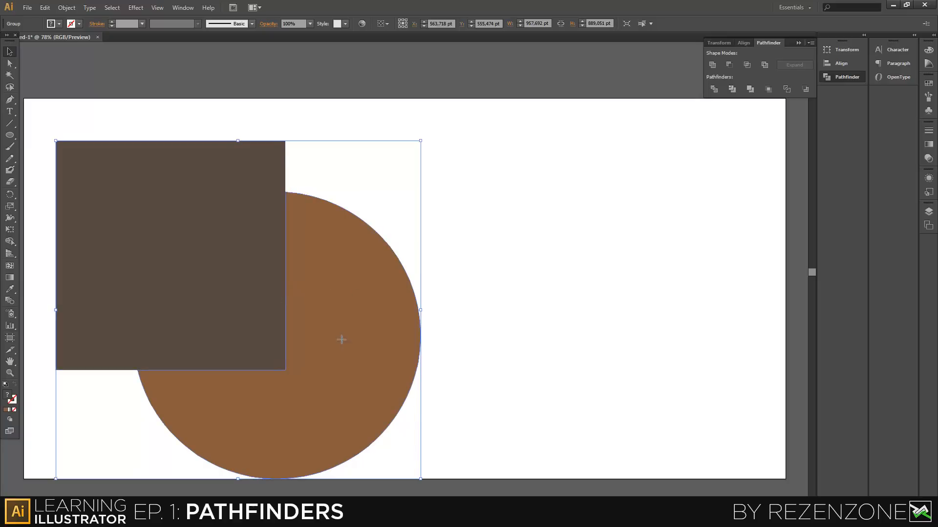
- Move the merged group across the artboard, and undo back through the Merge and the circle's lighter brown fill
left_click_drag(342, 344, 406, 355)
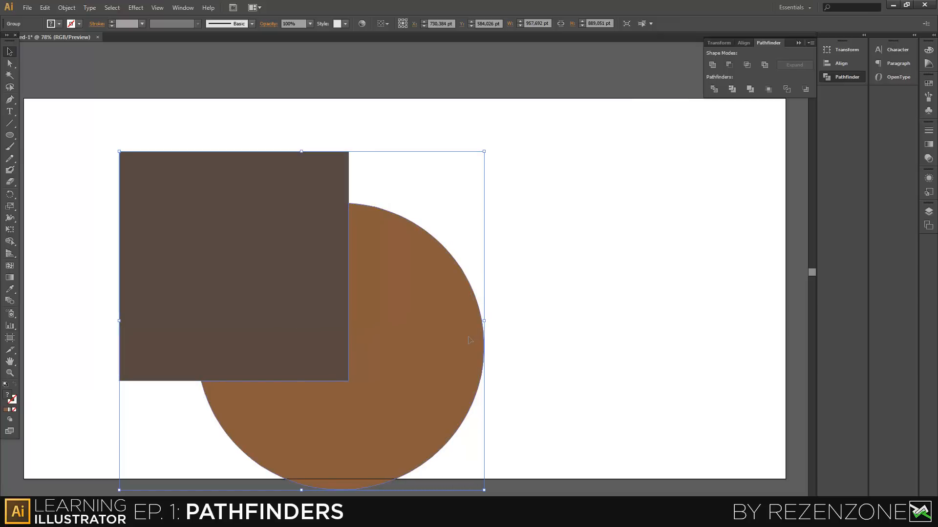
key("ctrl+z")
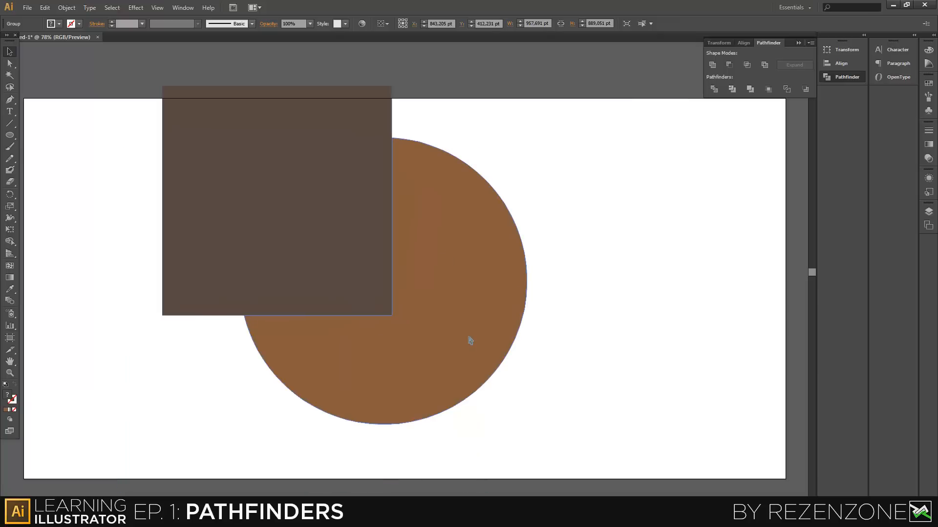
key("ctrl+z")
key("ctrl+z")
key("ctrl+z")
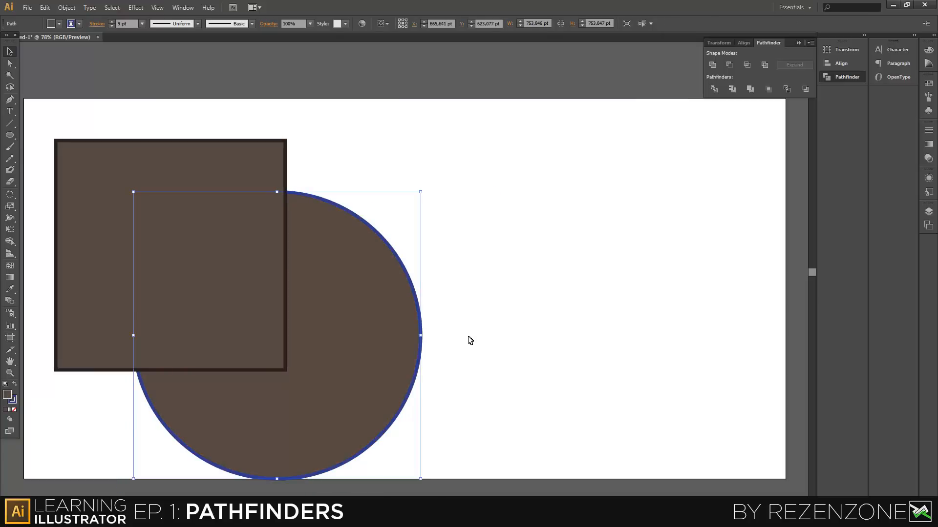
- Fill the circle with the yellow swatch and apply Pathfinder Crop to it together with the square
left_click(51, 24)
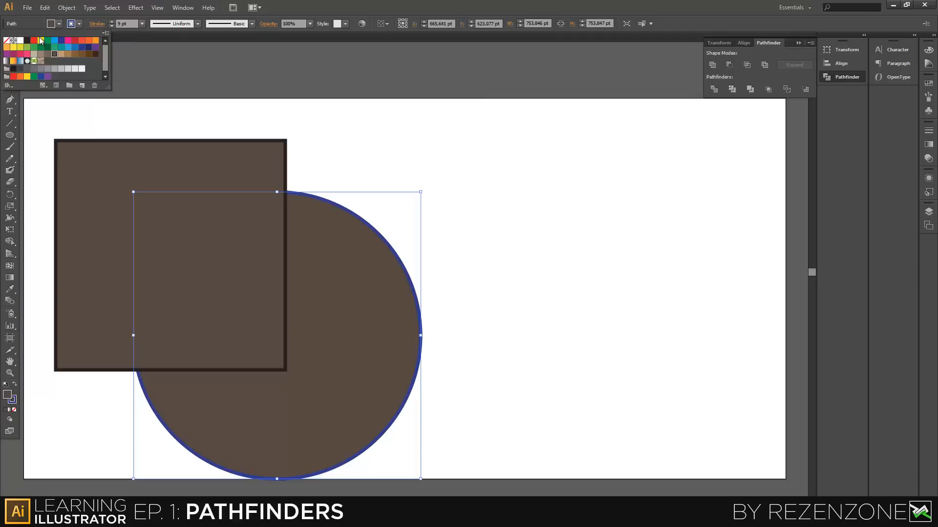
left_click(41, 42)
left_click(169, 163, "shift")
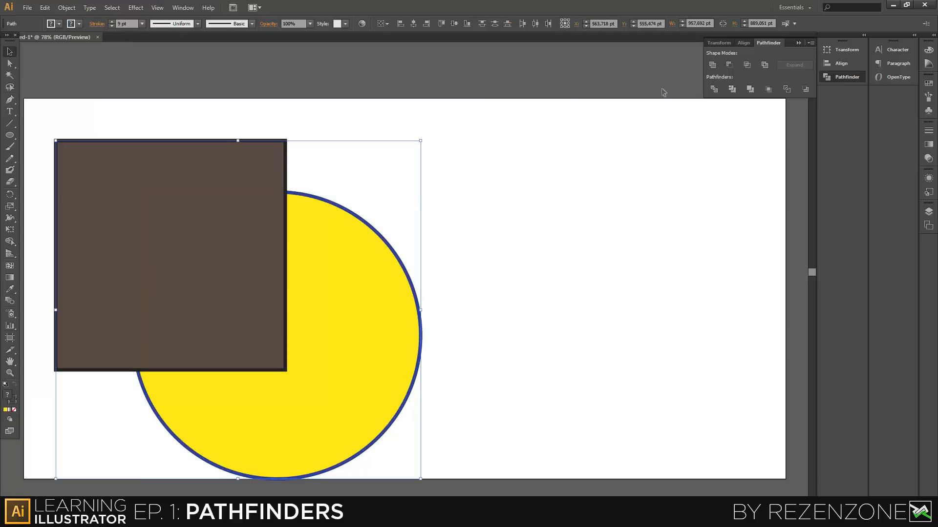
left_click(769, 89)
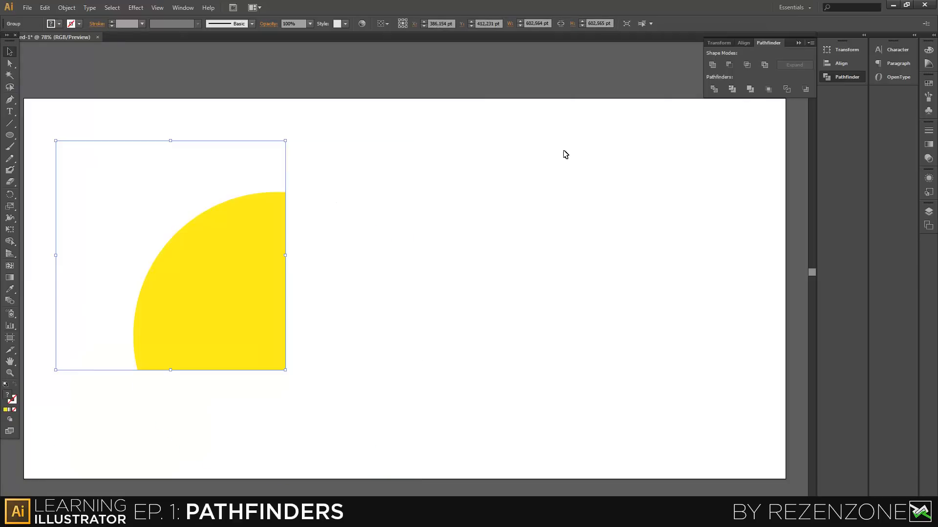
- Check the cropped yellow shape by selecting it, and undo the Crop
left_click(185, 264)
left_click(277, 221)
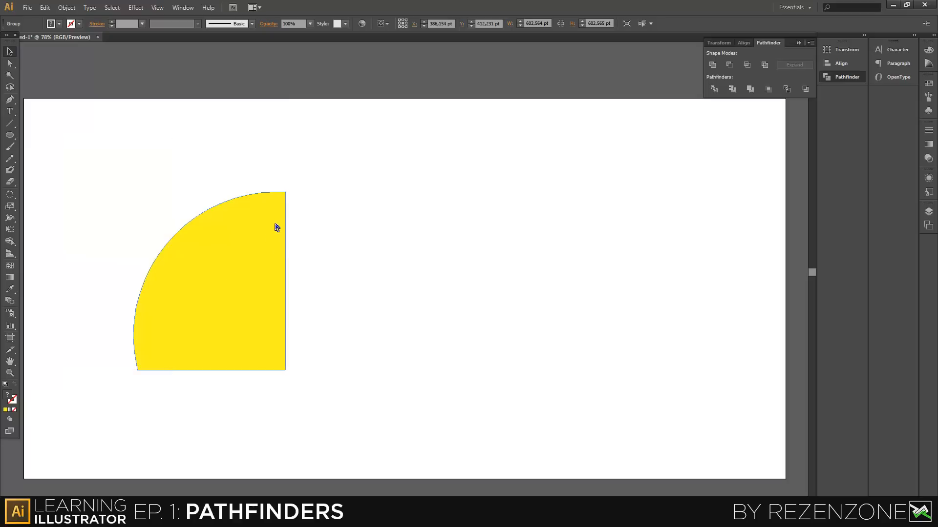
key("ctrl+z")
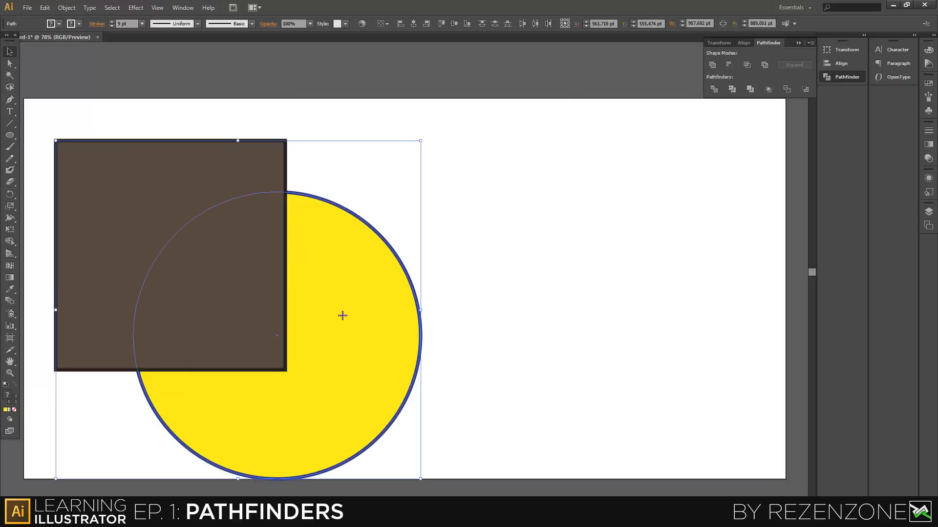
- Select both the square and the circle and set their fill to None
left_click(140, 183, "shift")
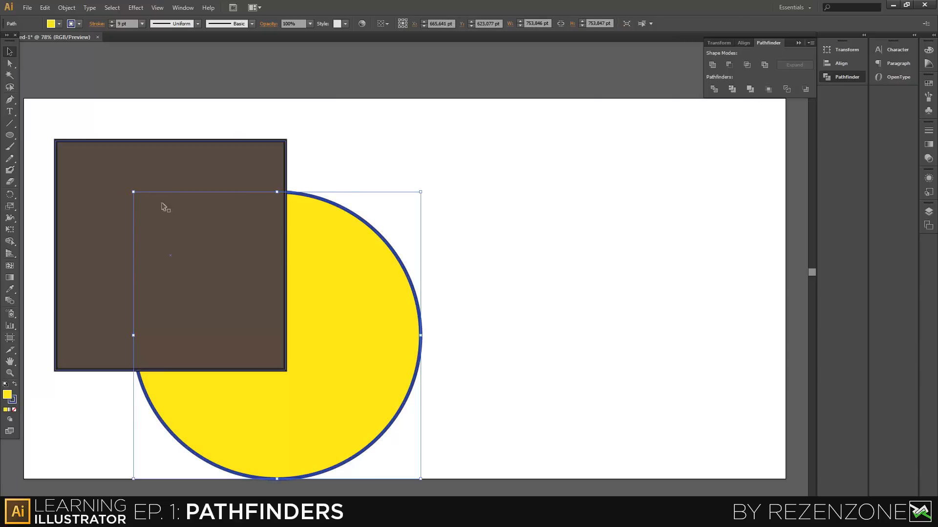
left_click(154, 177, "shift")
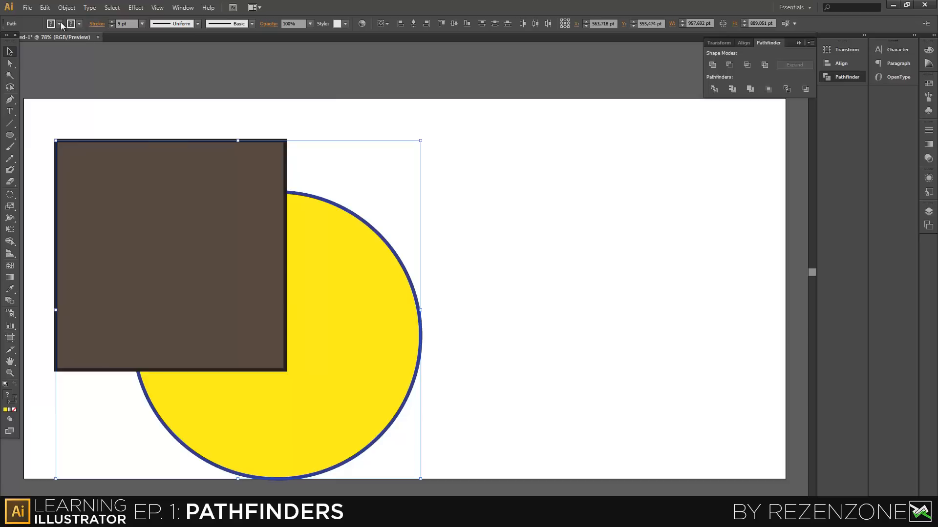
left_click(59, 23)
left_click(6, 41)
left_click(580, 254)
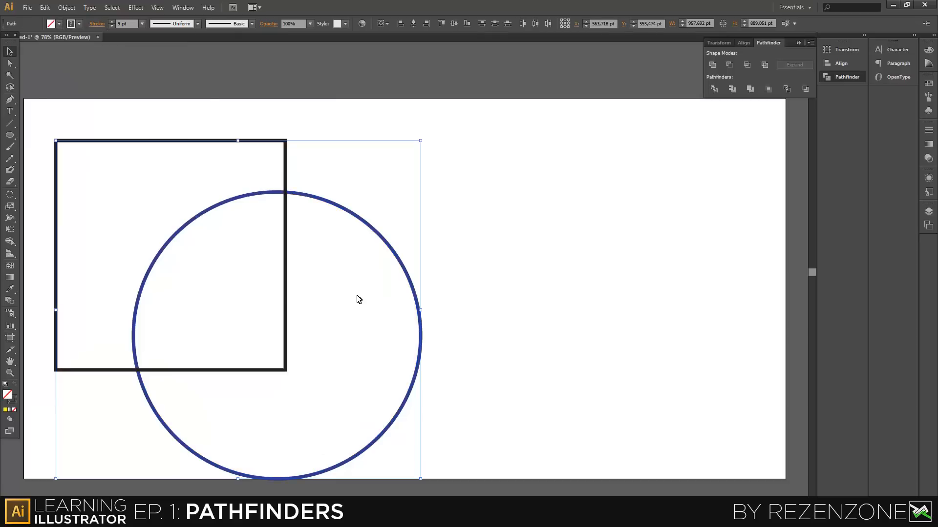
- Try Pathfinder Outline on the unfilled square and circle, and undo it
left_click(357, 296)
left_click(413, 281)
left_click(199, 142, "shift")
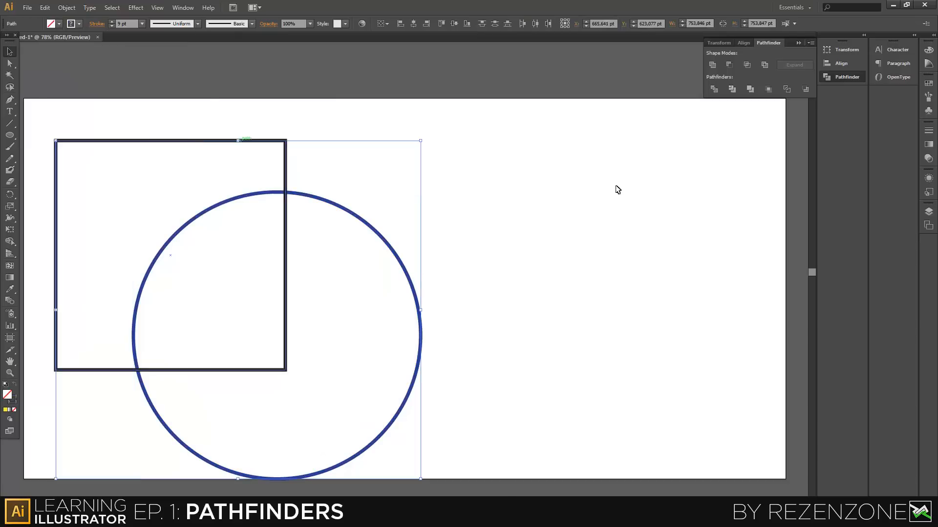
left_click(787, 88)
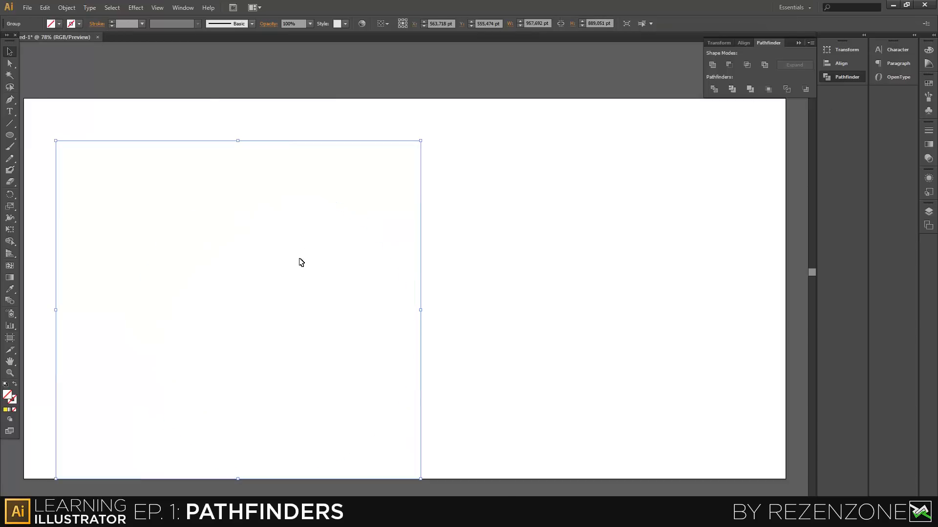
left_click(367, 251)
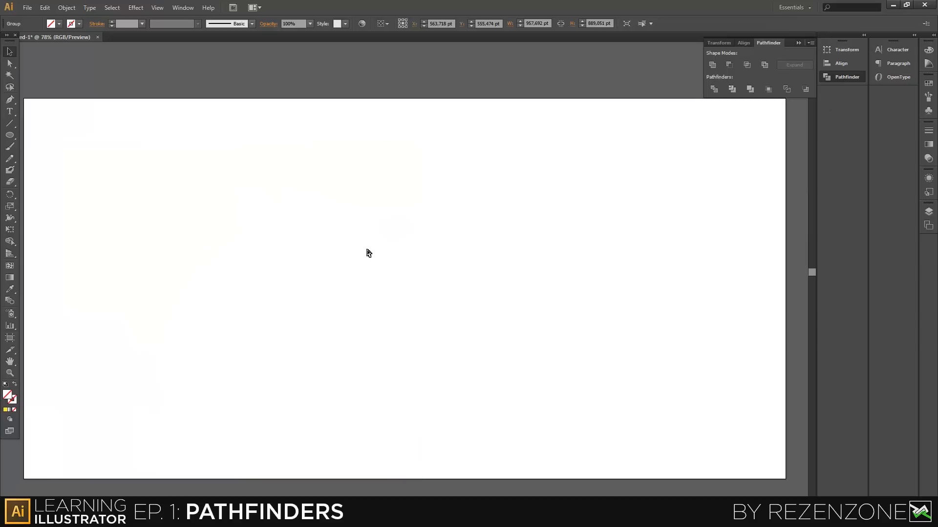
key("ctrl+z")
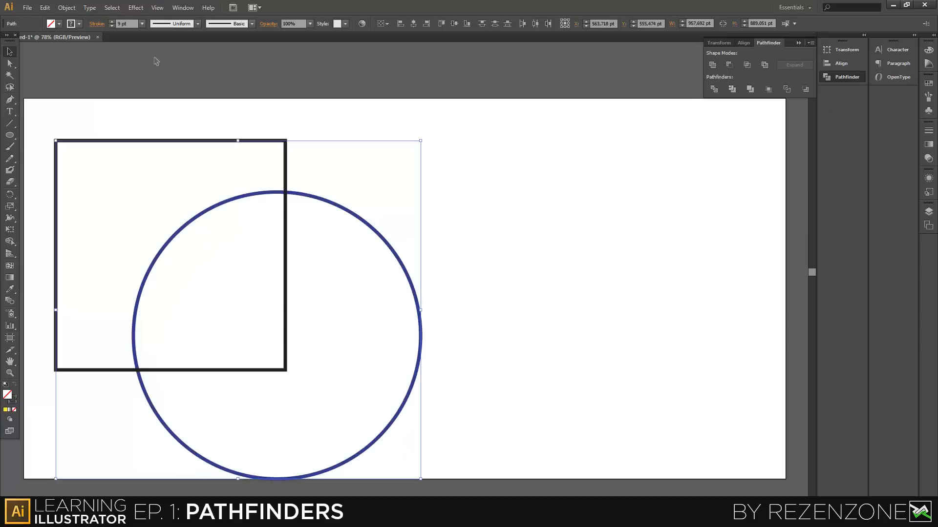
- Fill both the square and the circle with the teal swatch and try Pathfinder Outline on them
left_click(59, 23)
left_click(58, 47)
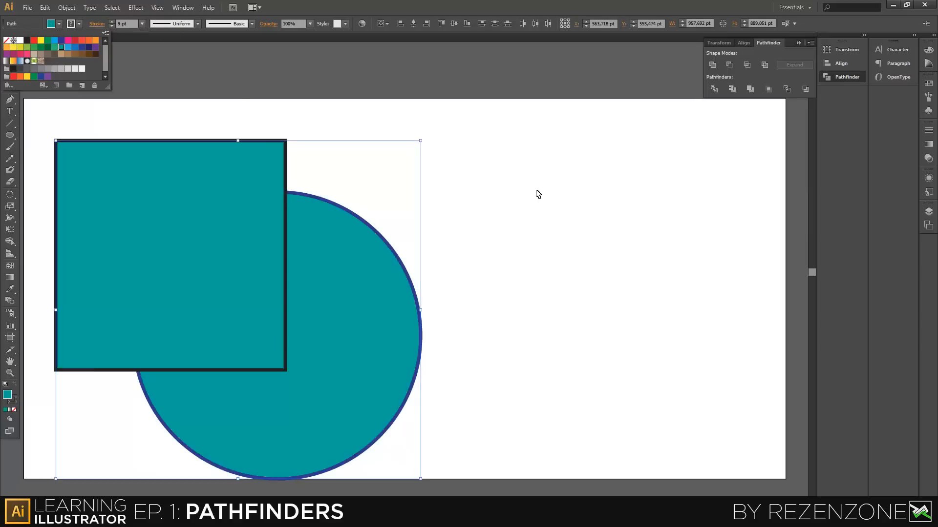
left_click(786, 89)
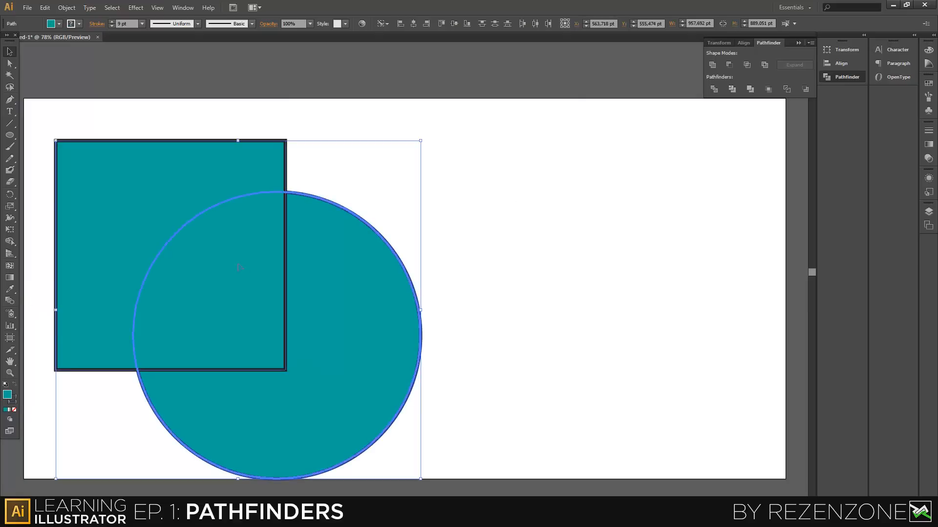
- Select the teal circle and square together, apply Pathfinder Minus Back, and deselect the resulting shape
left_click(176, 174, "shift")
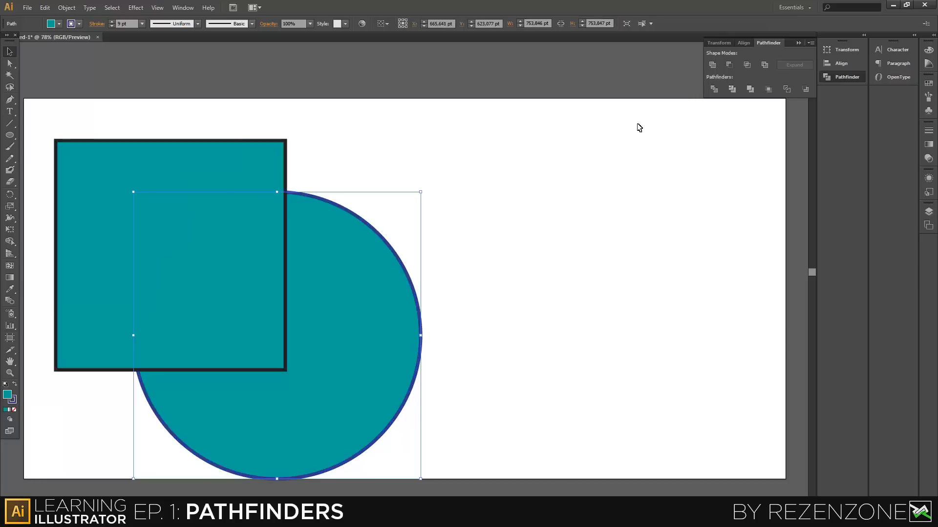
left_click(228, 164, "shift")
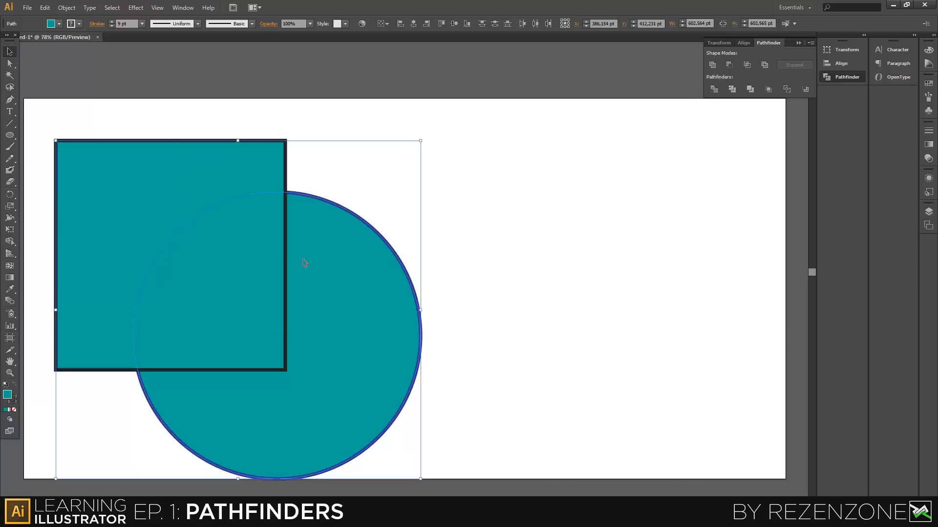
left_click(808, 90)
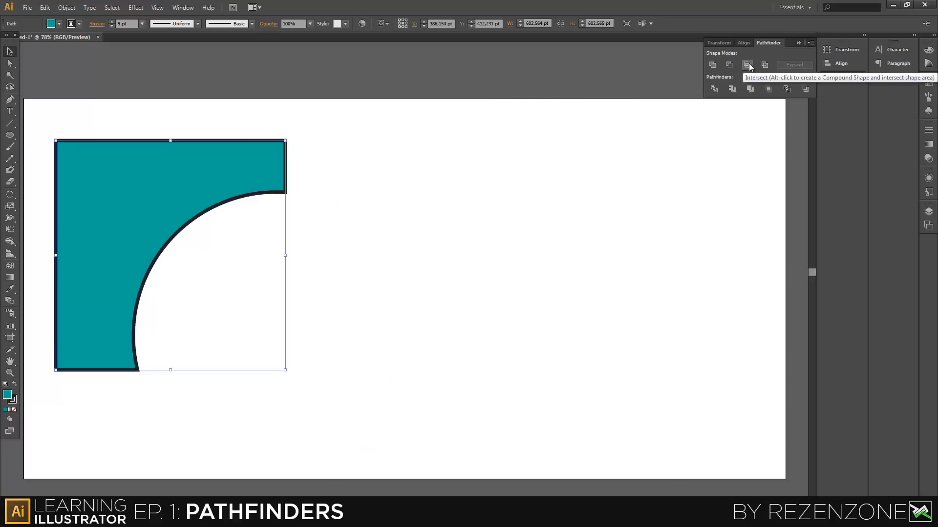
left_click(345, 208)
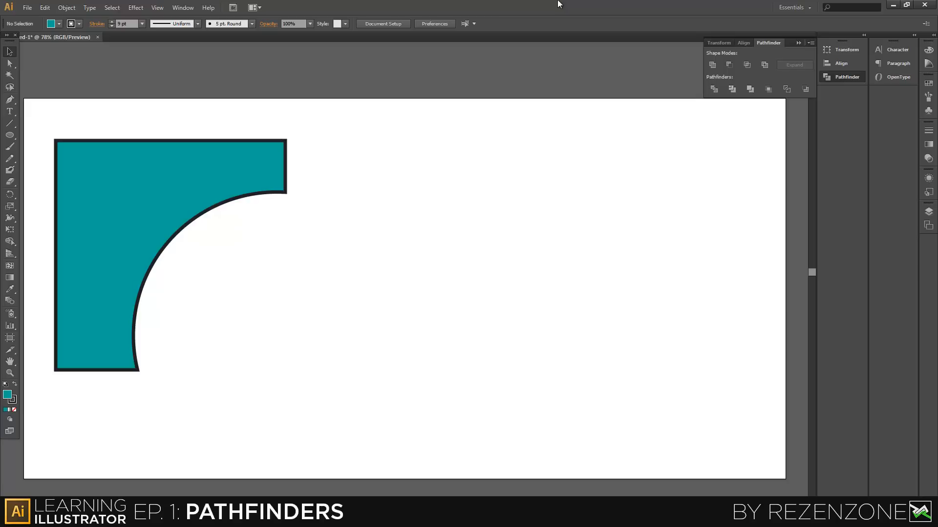
- Switch from Illustrator to the browser and show the YouTube channel page
left_click(893, 5)
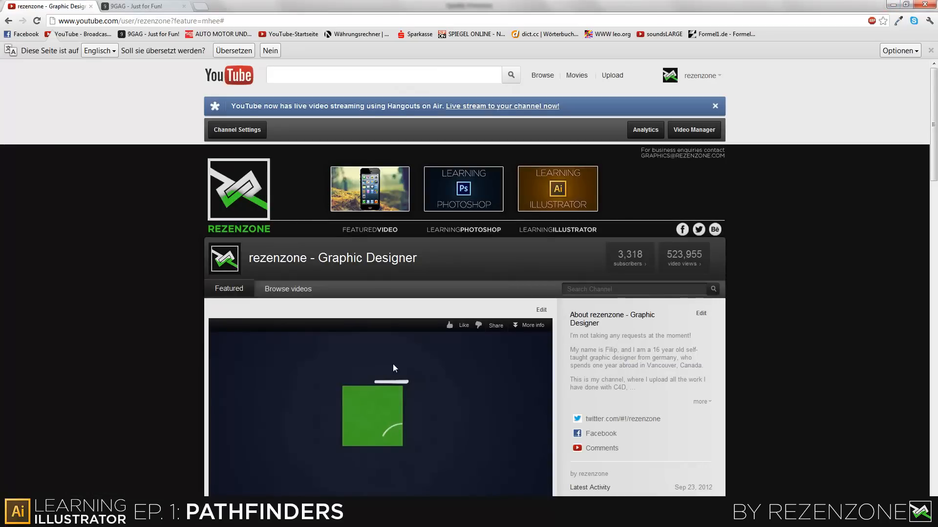
mouse_move(934, 126)
left_mouse_down()
mouse_move(934, 253)
mouse_move(935, 127)
left_mouse_up()
key("alt+Tab")
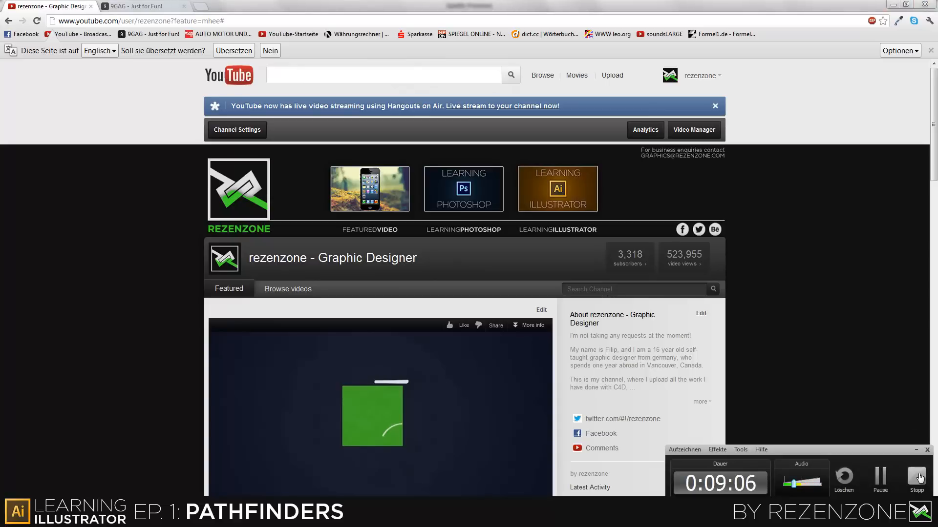